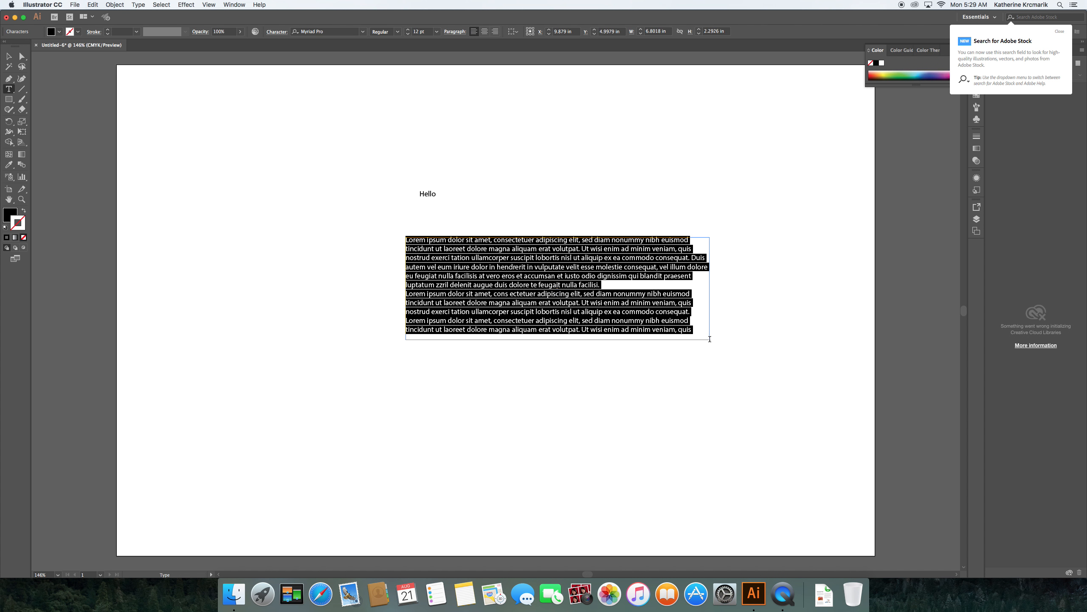
Step: Type Hello over the placeholder paragraph and paste a second copy of it
type("H")
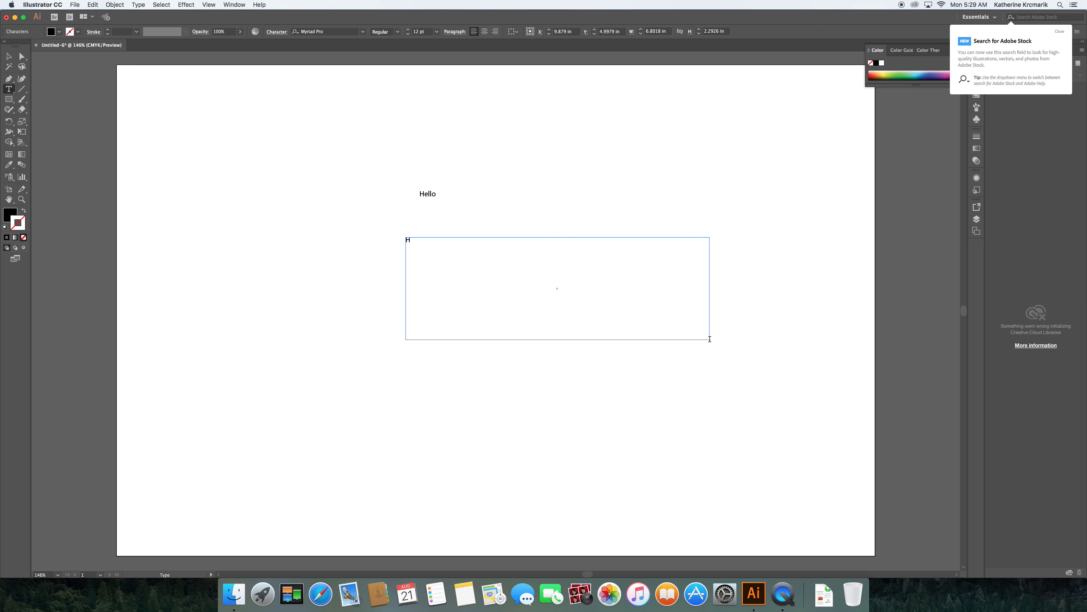
type("ello")
key("super+a")
key("super+c")
left_click(441, 239)
key("super+v")
key("super+v")
key("super+v")
key("super+v")
Step: Copy the line of five Hello words and paste it until the box fills three lines
left_click_drag(496, 240, 402, 248)
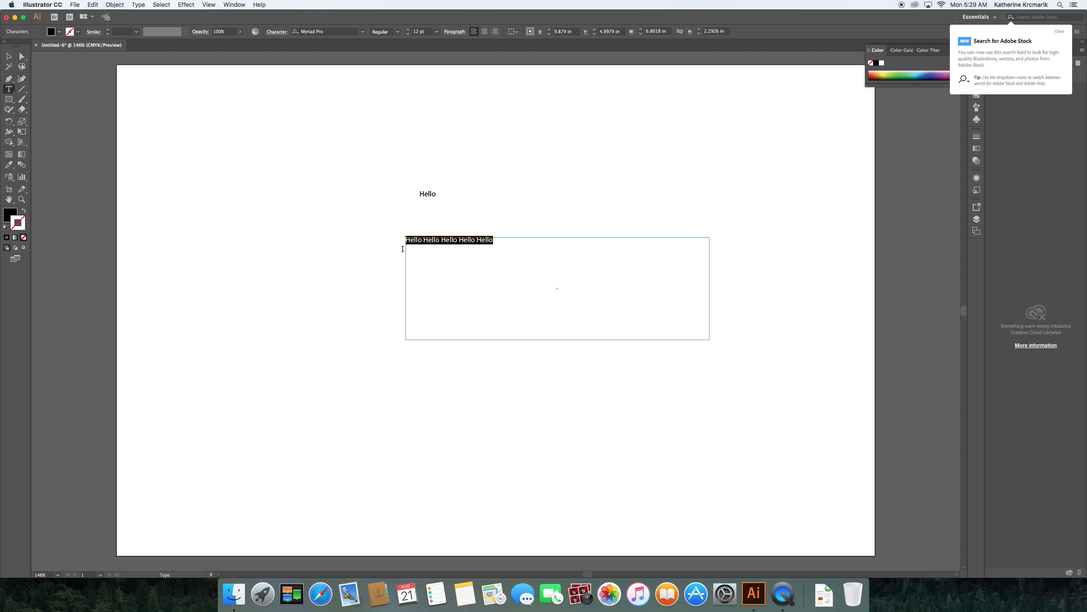
left_click(518, 240)
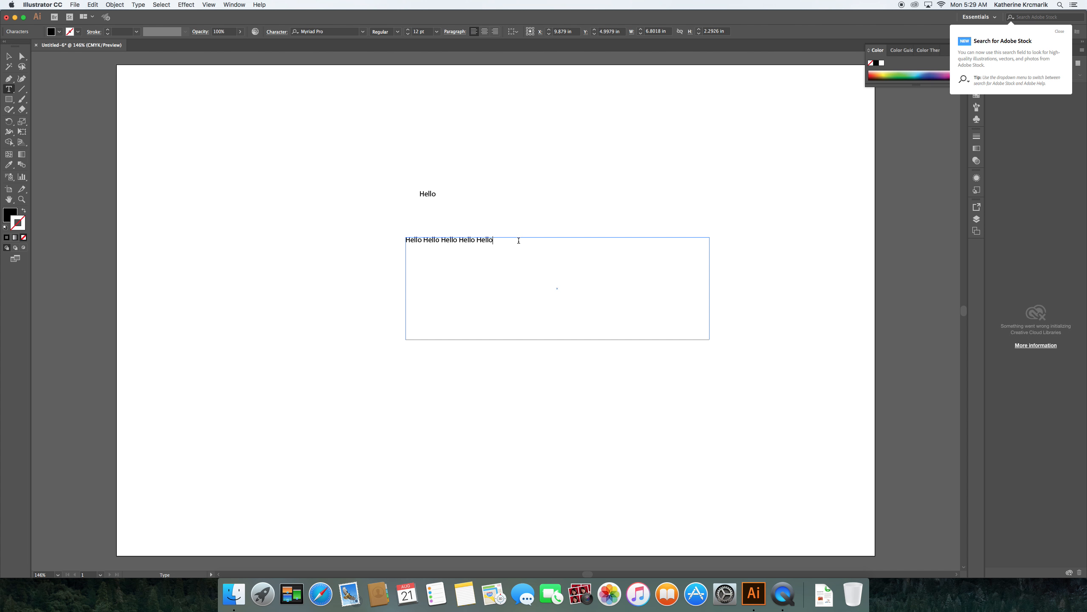
type("Hello Hello Hello Hello Hello")
type("Hello Hello Hello Hello Hello")
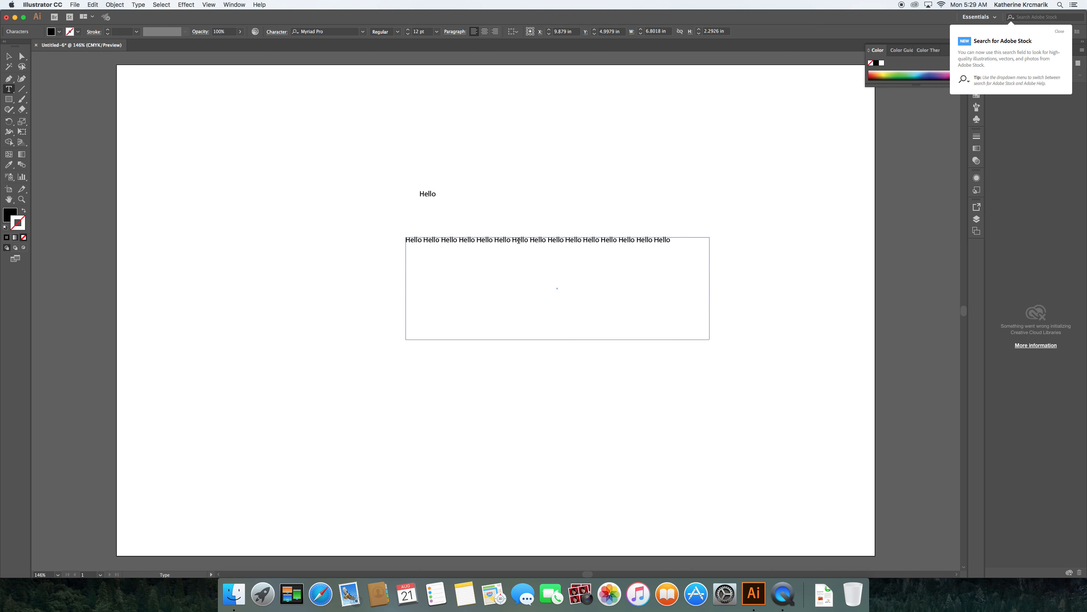
type("Hello Hello Hello Hello Hello")
type("Hello Hello Hello Hello Hello")
type("Hello Hello Hello Hello Hello")
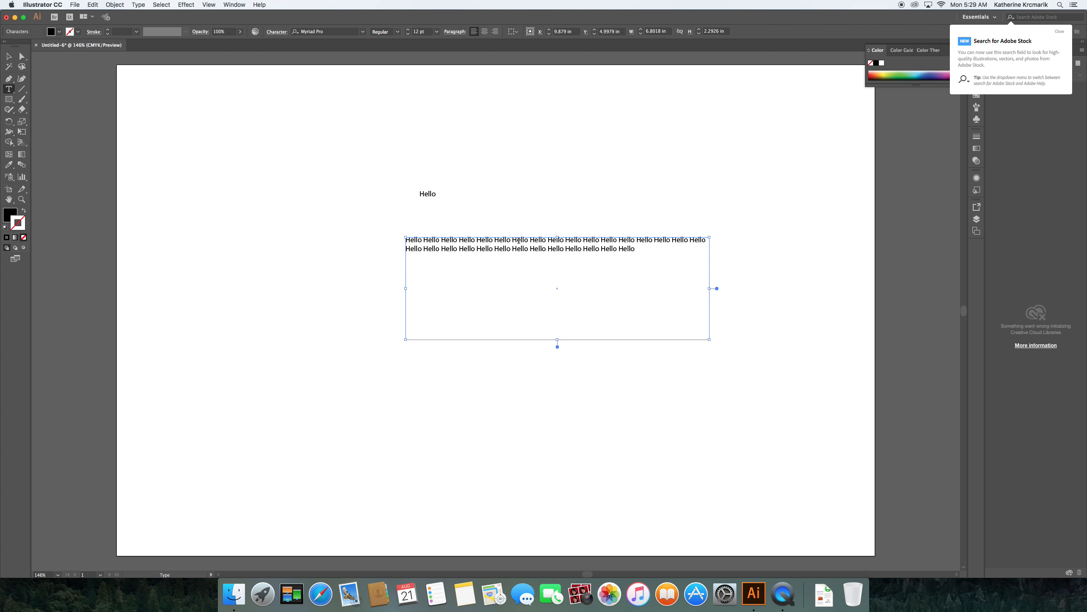
type("Hello Hello Hello Hello Hello")
type("Hello Hello Hello Hello Hello")
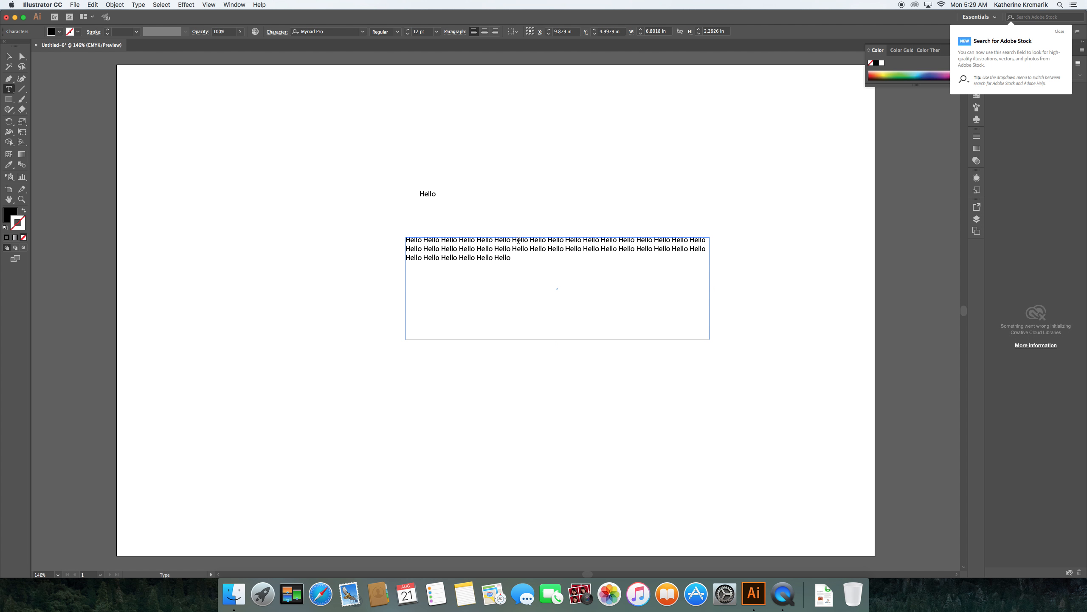
type("Hello Hello Hello Hello Hello")
left_click(433, 193)
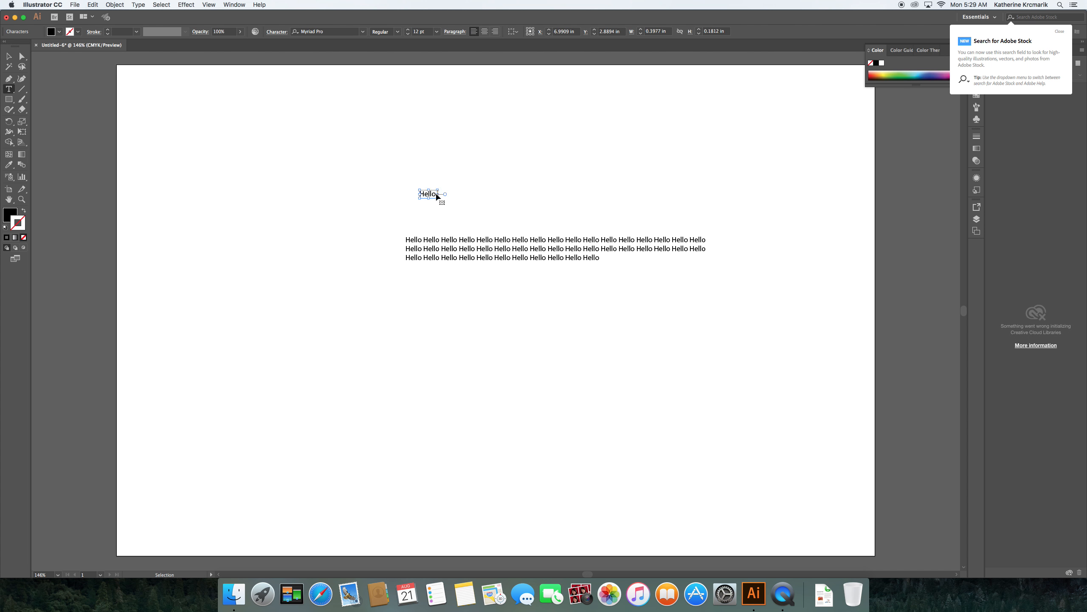
Step: Paste Hello into the heading until it spans two lines, then squeeze it to about 3.99 in wide
type("Hello Hello Hello Hello Hello")
type("Hello Hello Hello Hello Hello")
type("Hello Hello Hello Hello Hello")
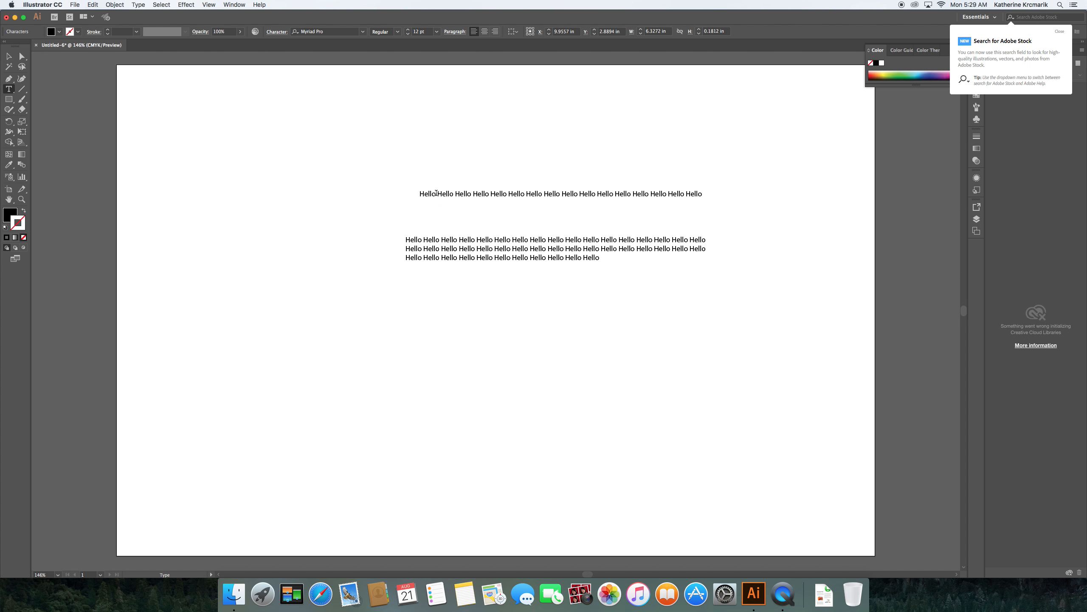
type("Hello Hello Hello Hello Hello")
type("Hello Hello Hello Hello Hello")
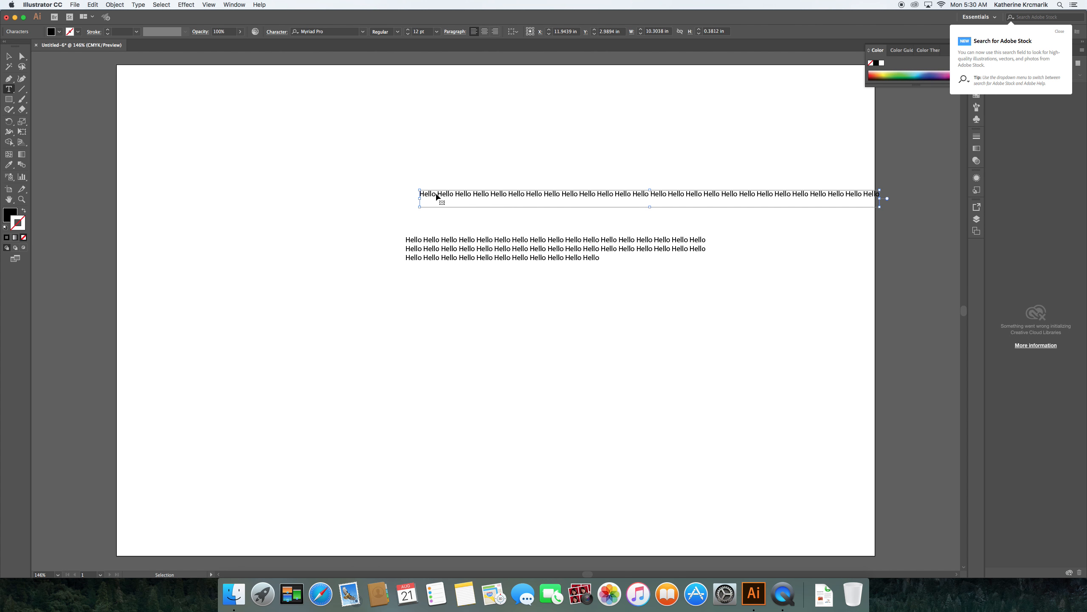
type("Hello Hello Hello Hello Hello")
type("Hello Hello Hello Hello Hello")
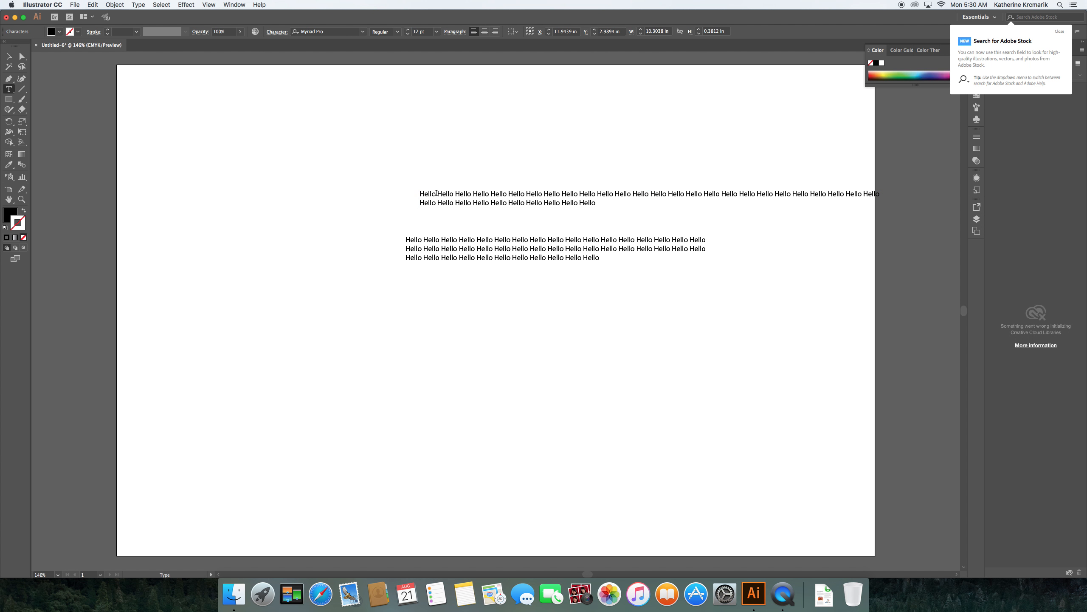
left_click(8, 56)
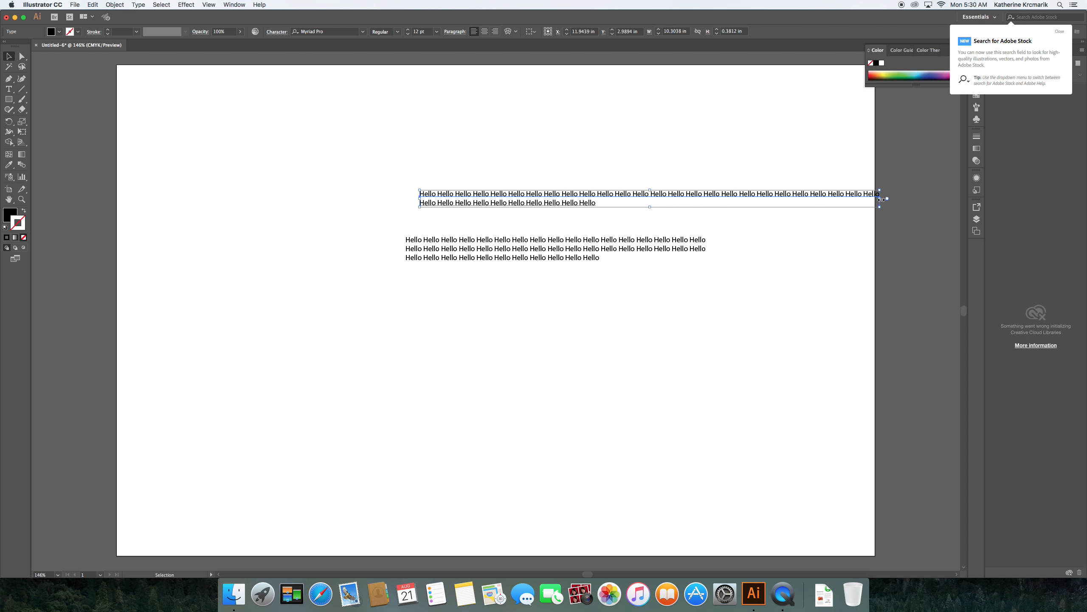
left_click_drag(881, 200, 598, 199)
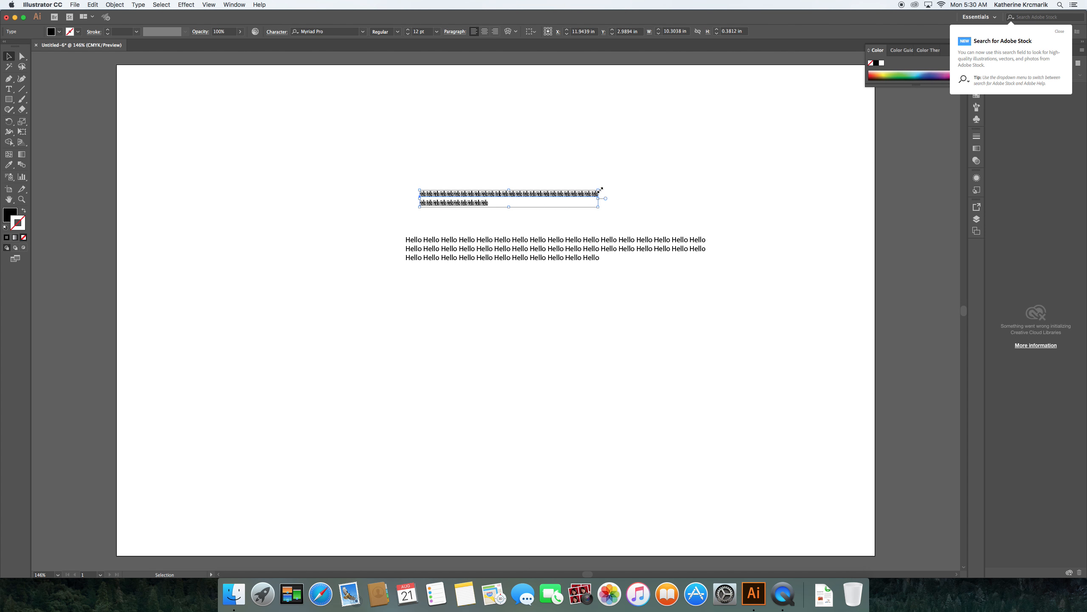
Step: Narrow the paragraph box to compare, then undo until the heading is a single unsquashed Hello
left_click(631, 248)
left_click_drag(709, 289, 546, 293)
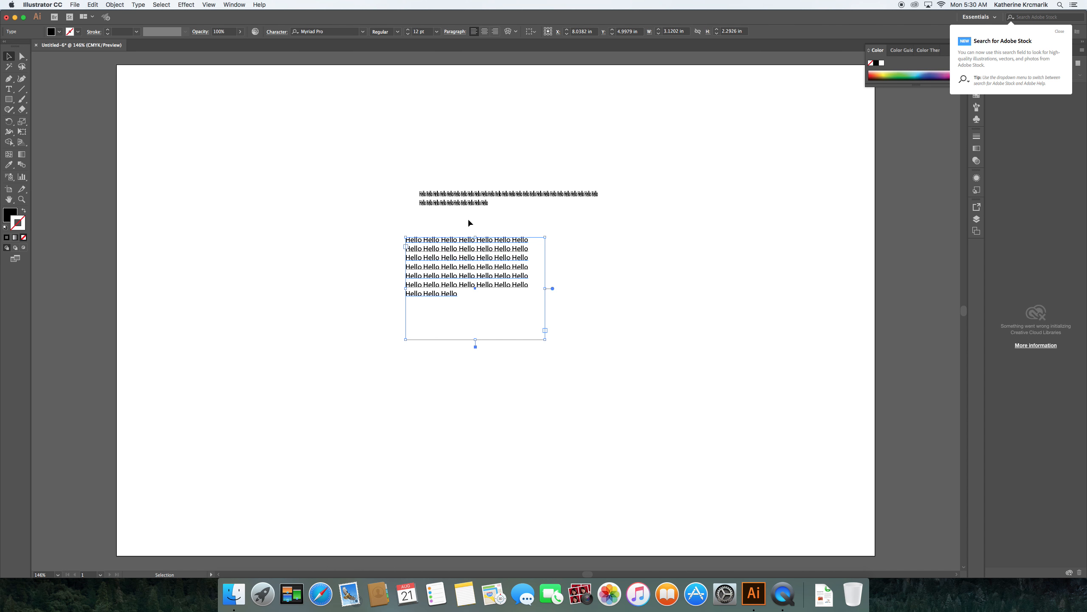
key("super+z")
key("super+z")
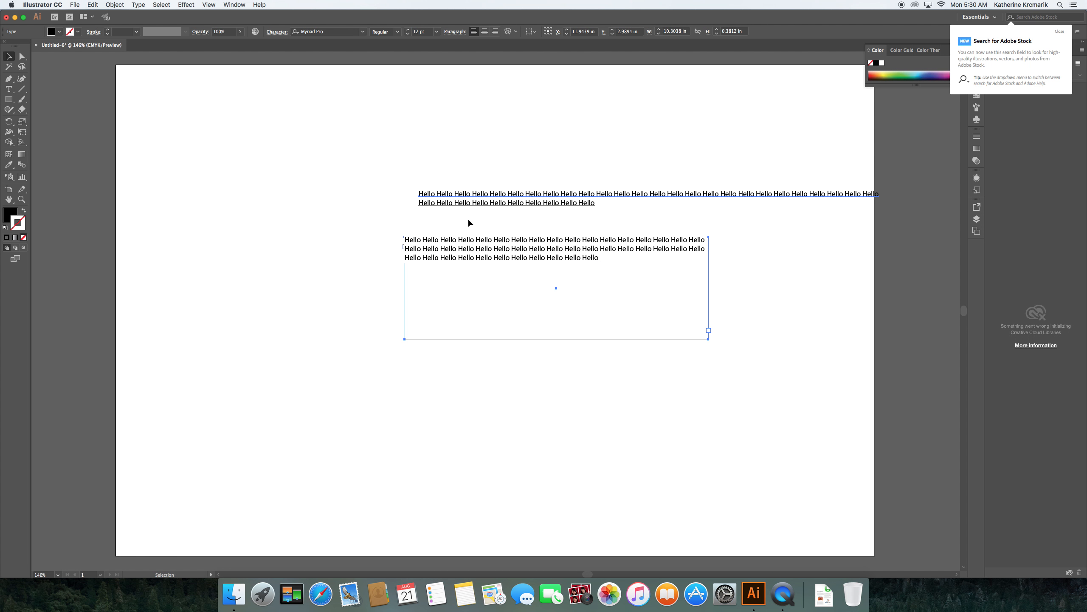
key("super+z")
key("super+z")
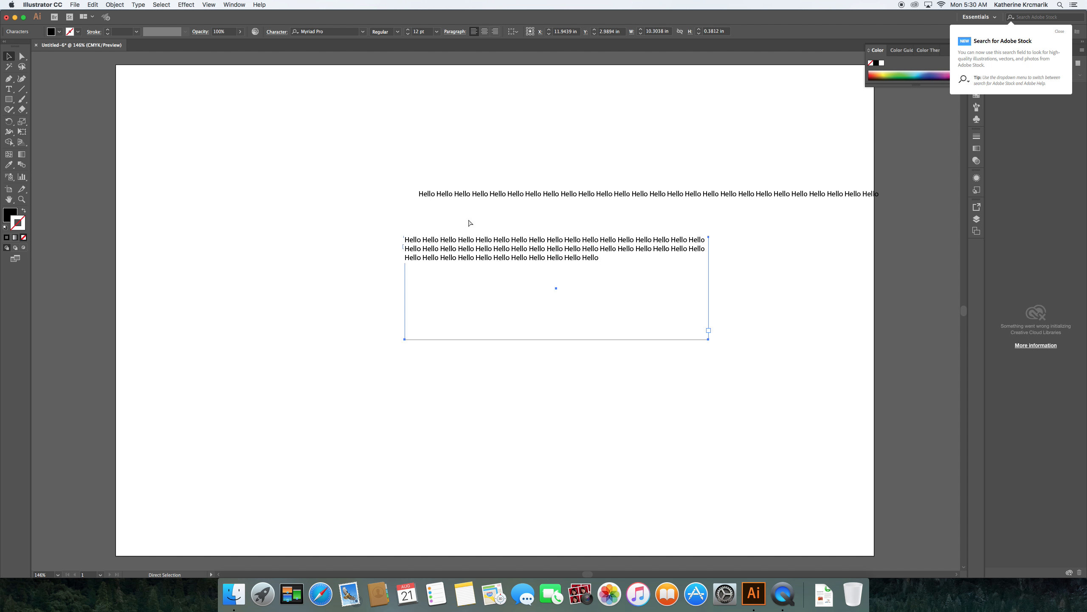
key("super+z")
key("super+z")
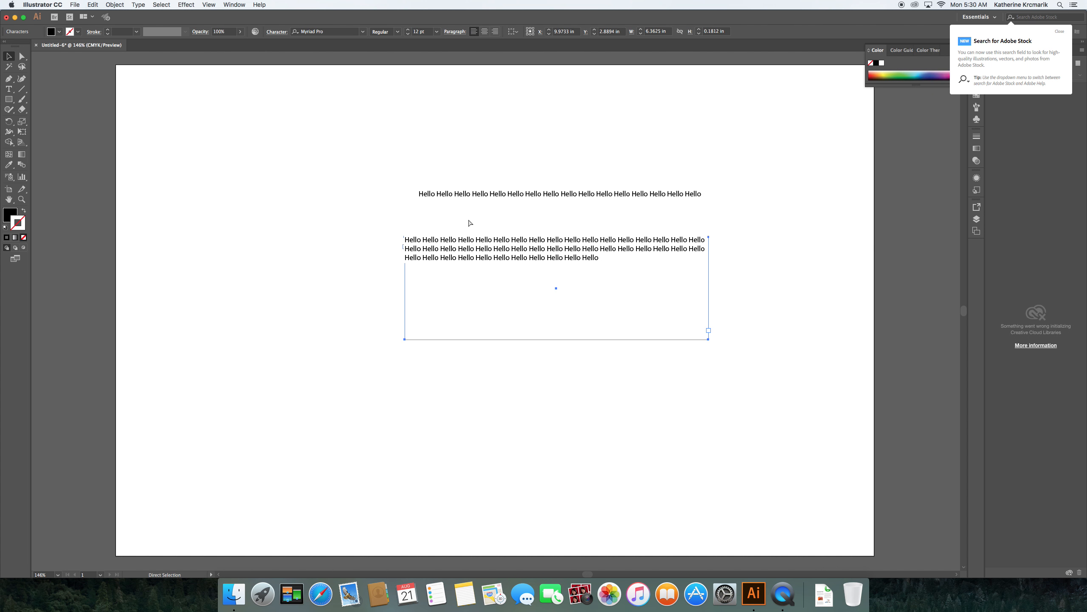
key("super+z")
key("super+z")
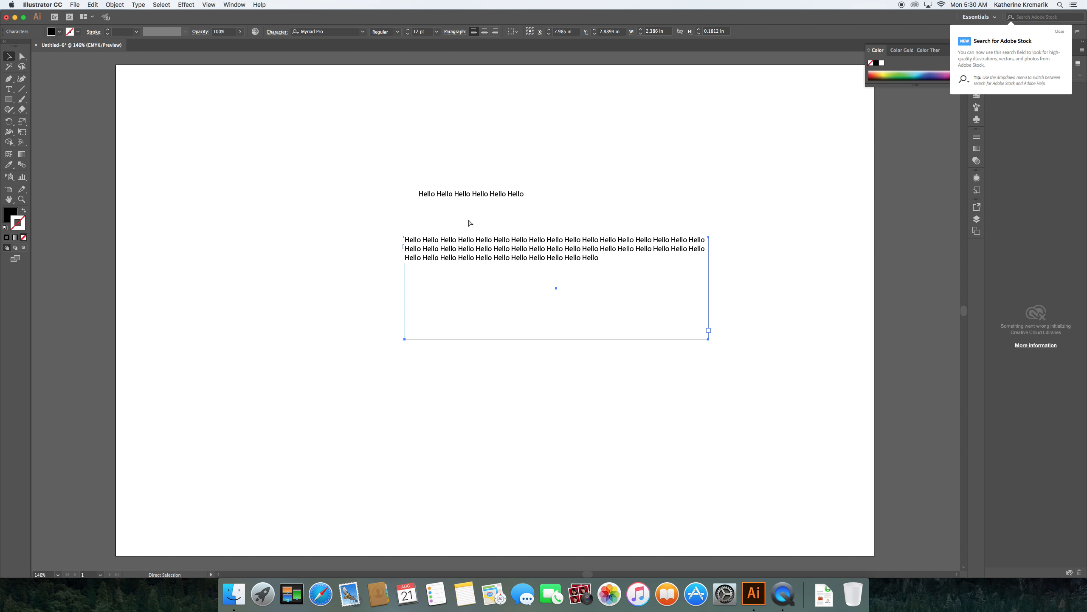
key("super+z")
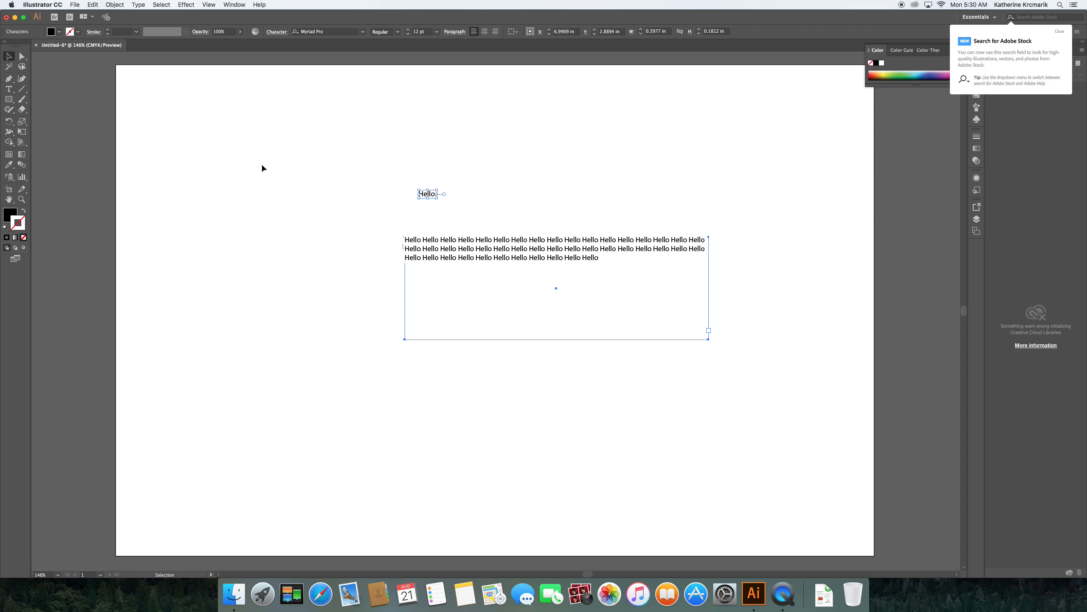
left_click(508, 190)
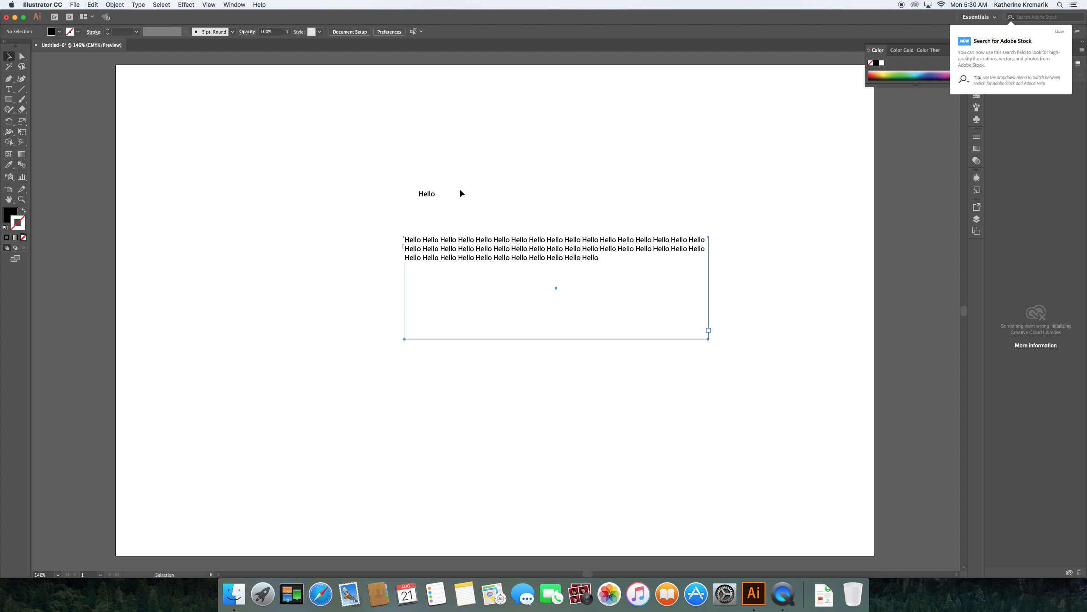
Step: Select the word Hello in the heading and apply the Superclarendon font
key("t")
left_click(432, 196)
left_click_drag(418, 194, 437, 194)
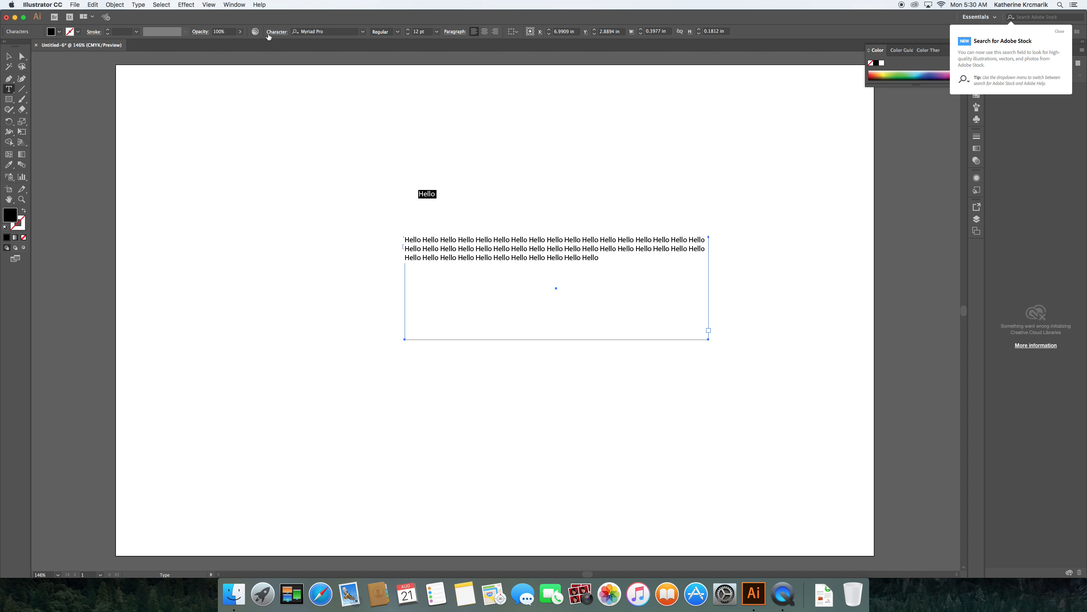
left_click(363, 31)
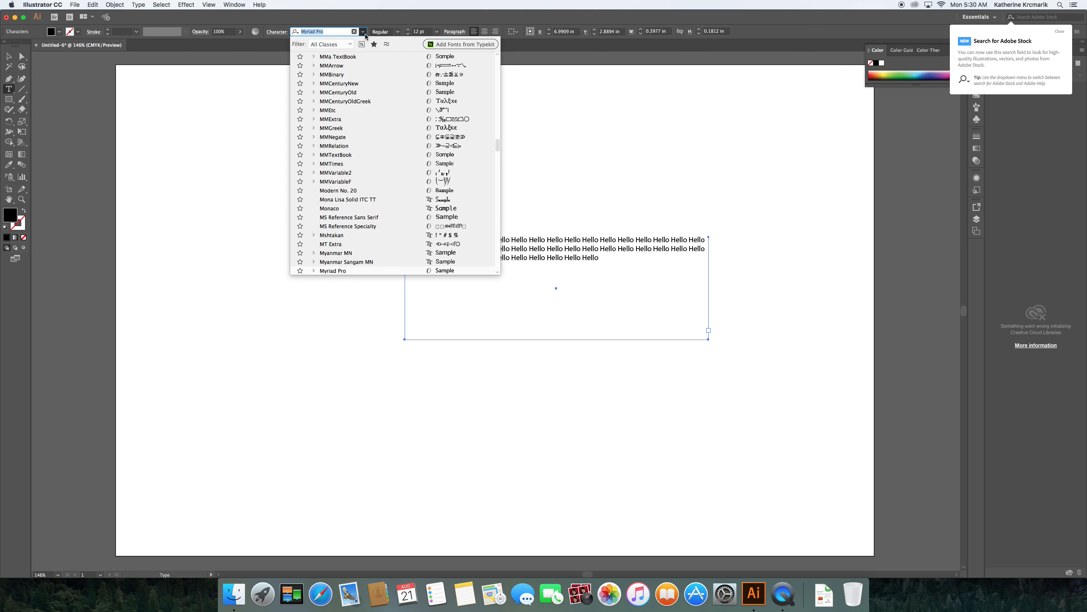
scroll(376, 103, "down", 1)
scroll(377, 103, "down", 10)
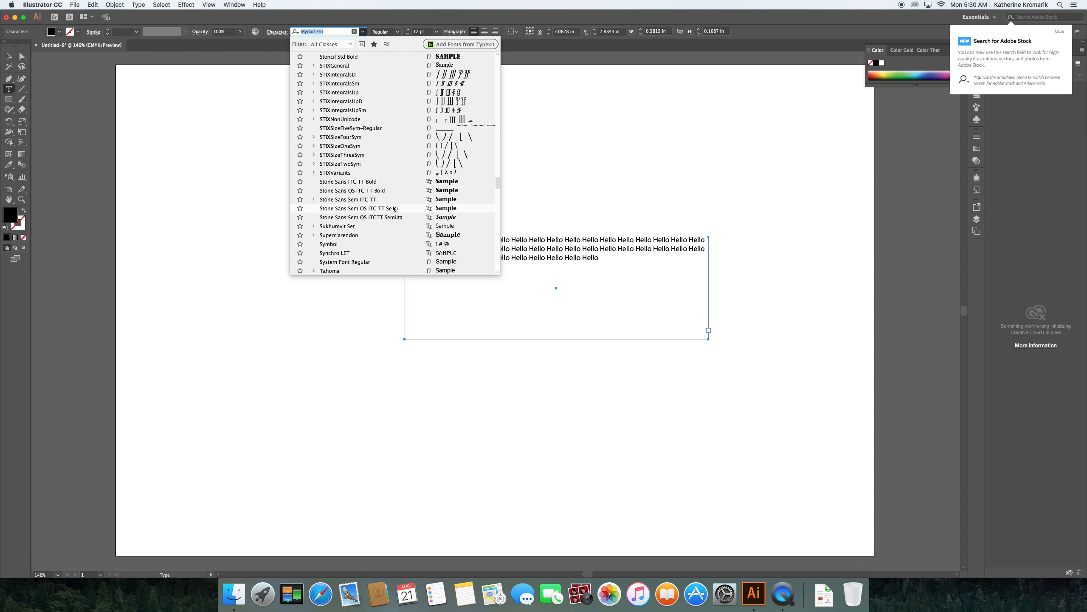
scroll(392, 180, "down", 3)
left_click(340, 173)
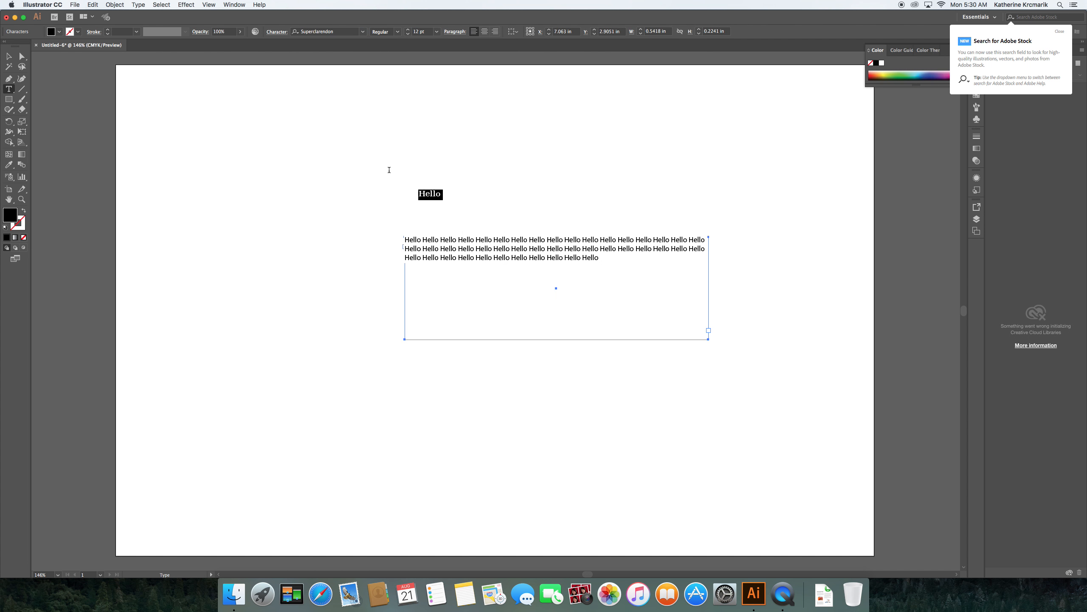
left_click(397, 32)
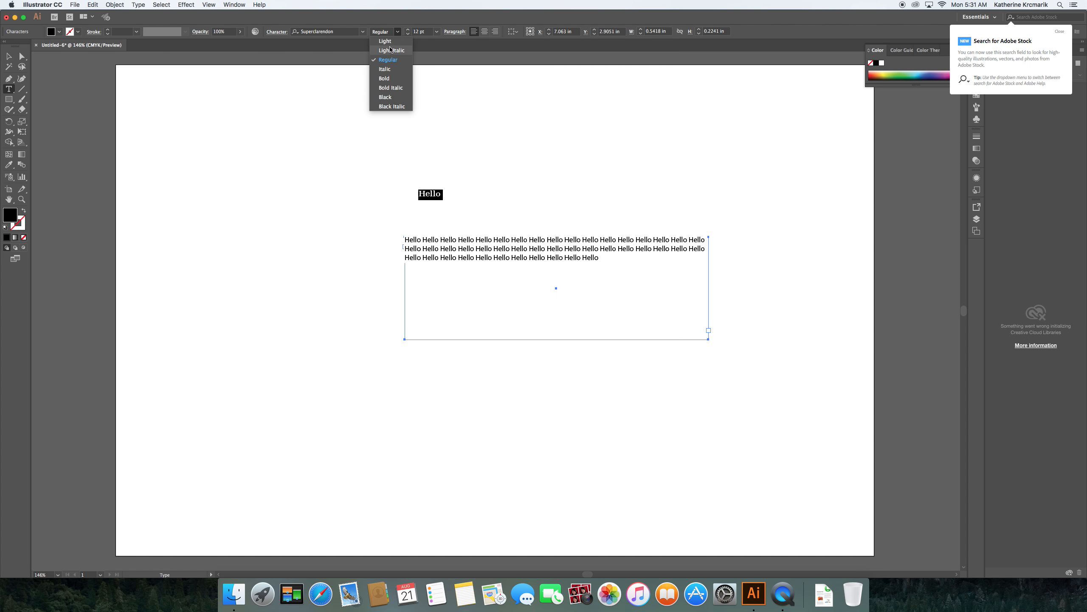
Step: Make the Hello heading Superclarendon Bold and set its font size to 120 pt
left_click(384, 79)
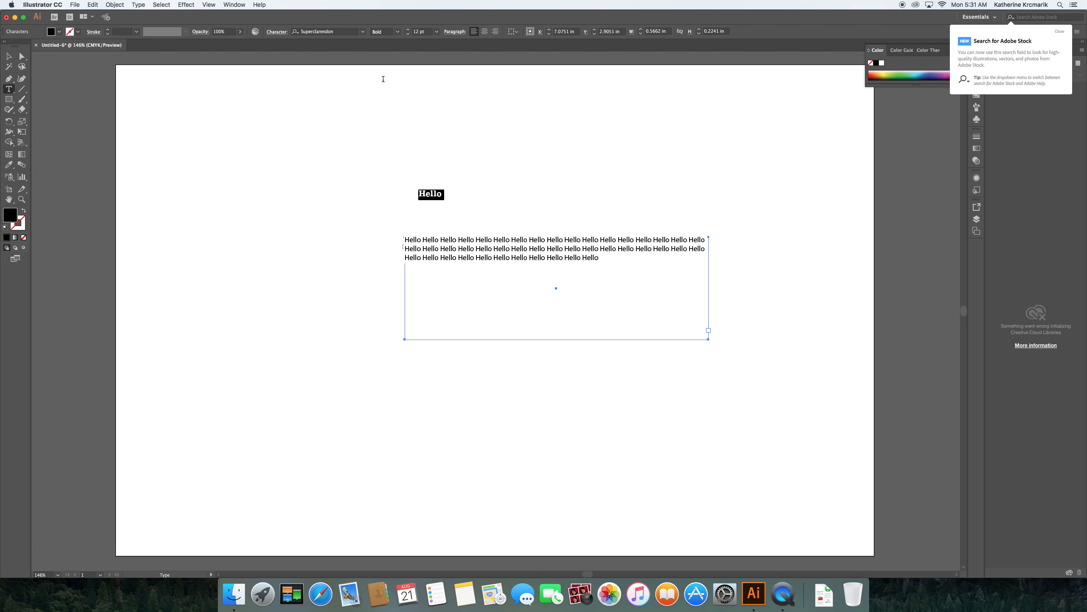
left_click(437, 32)
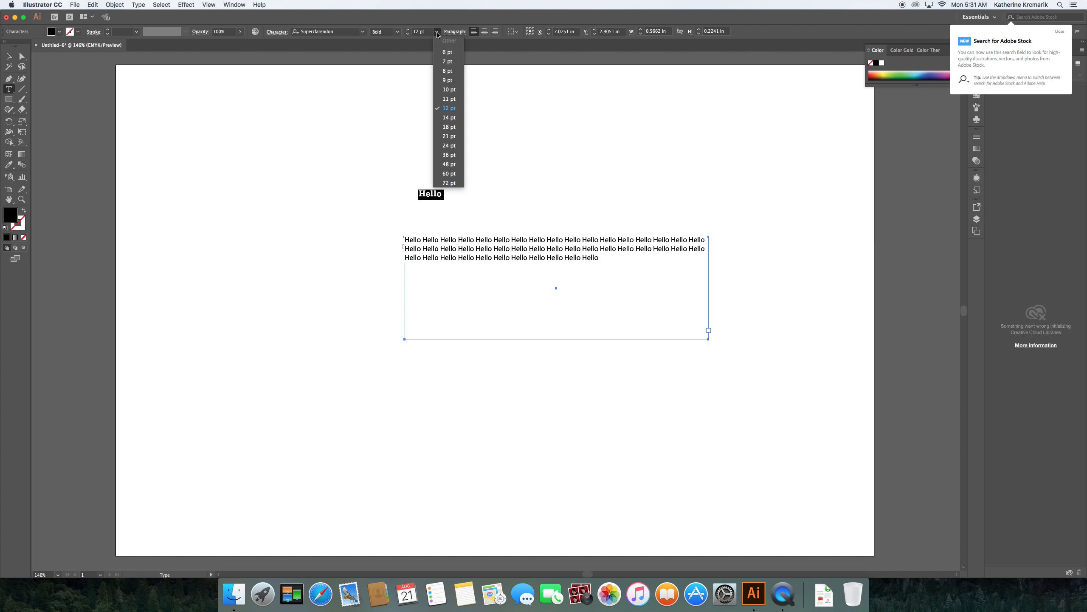
left_click(450, 146)
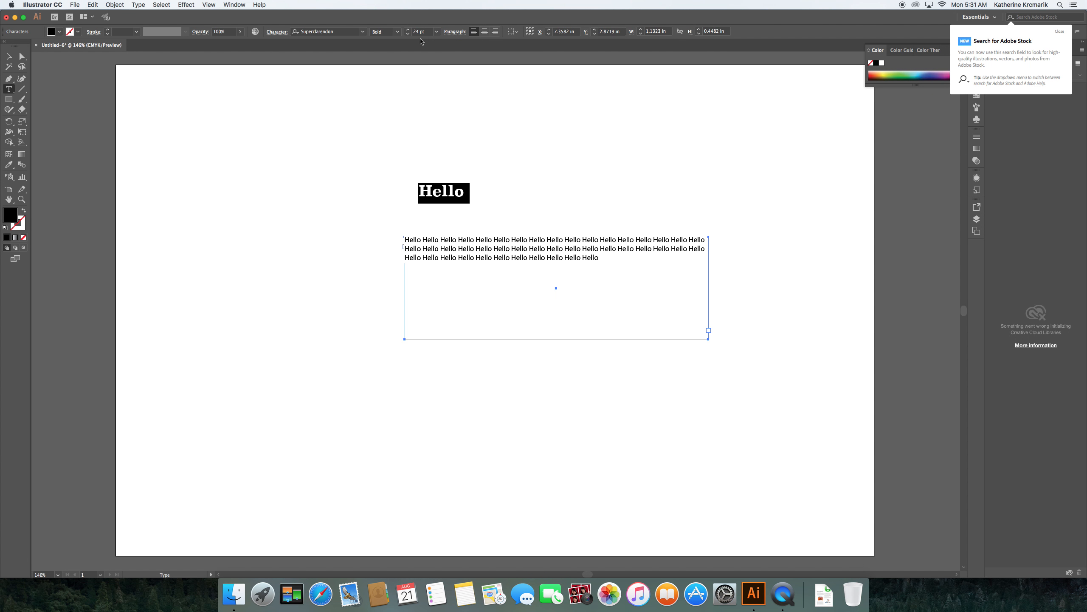
left_click(408, 32)
type("120")
key("Return")
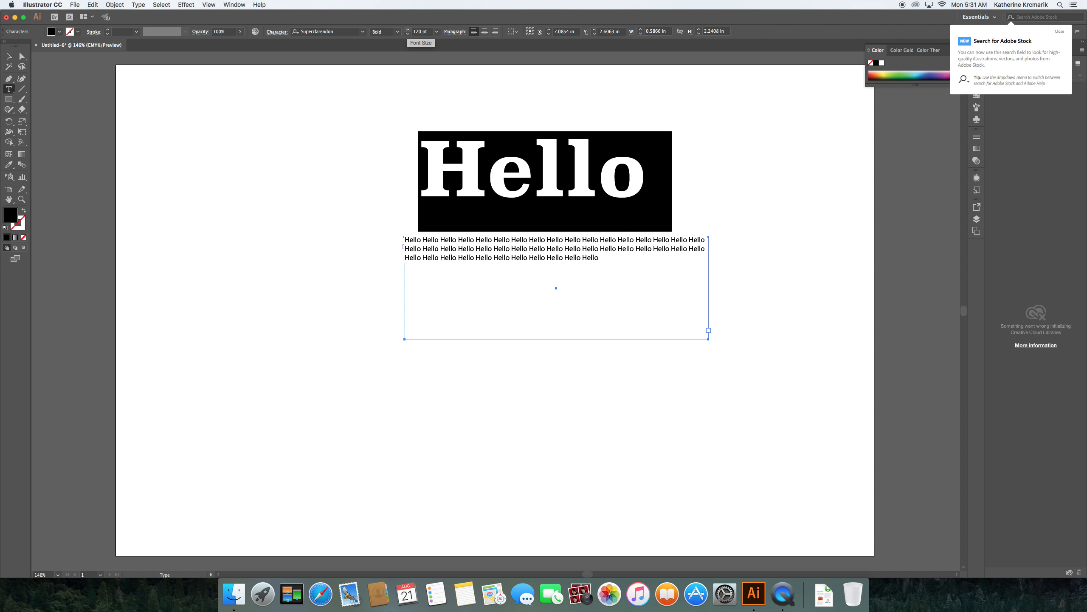
left_click(609, 156)
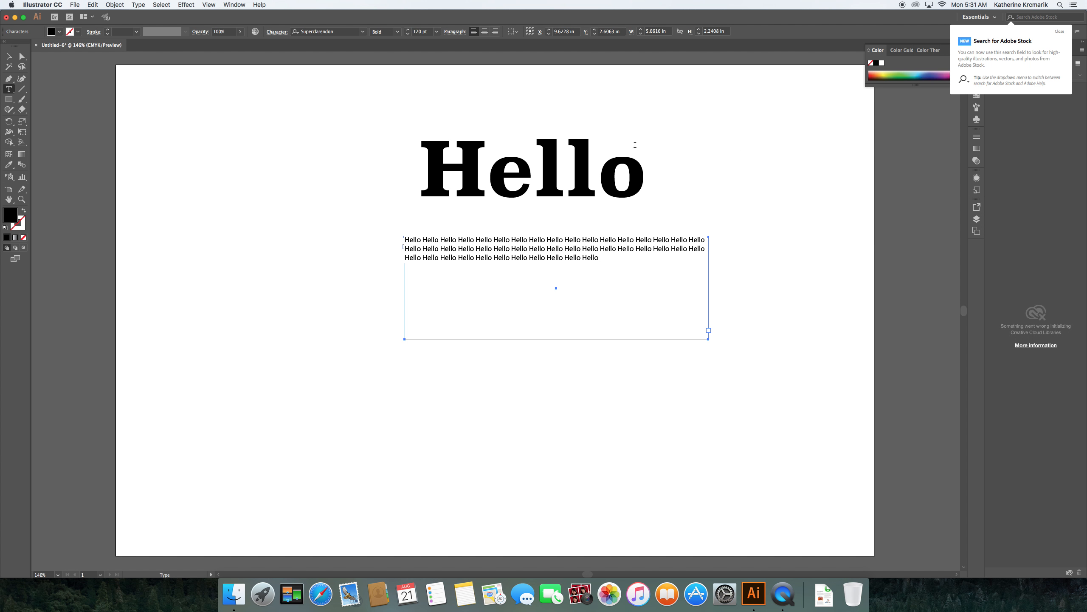
Step: Select the whole Hello headline, align it left, and show its Character settings
left_click_drag(642, 169, 384, 155)
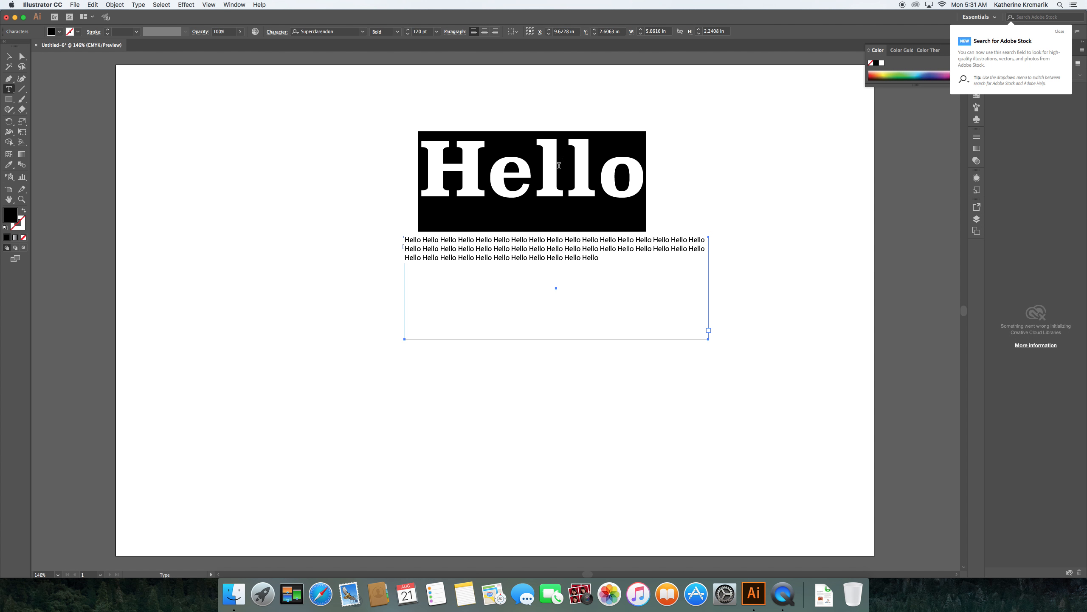
left_click(474, 33)
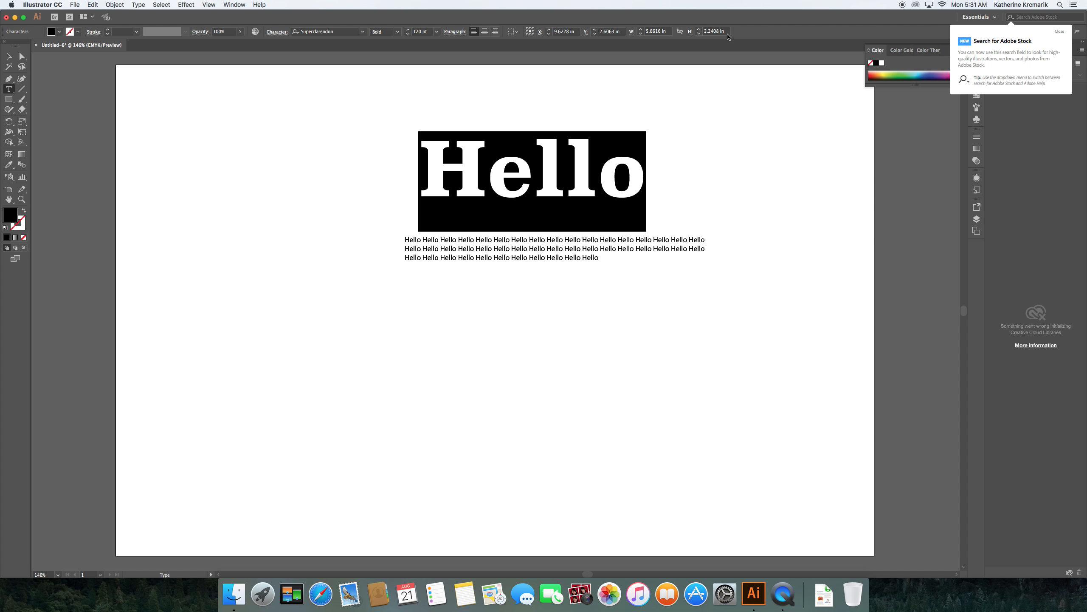
left_click(277, 35)
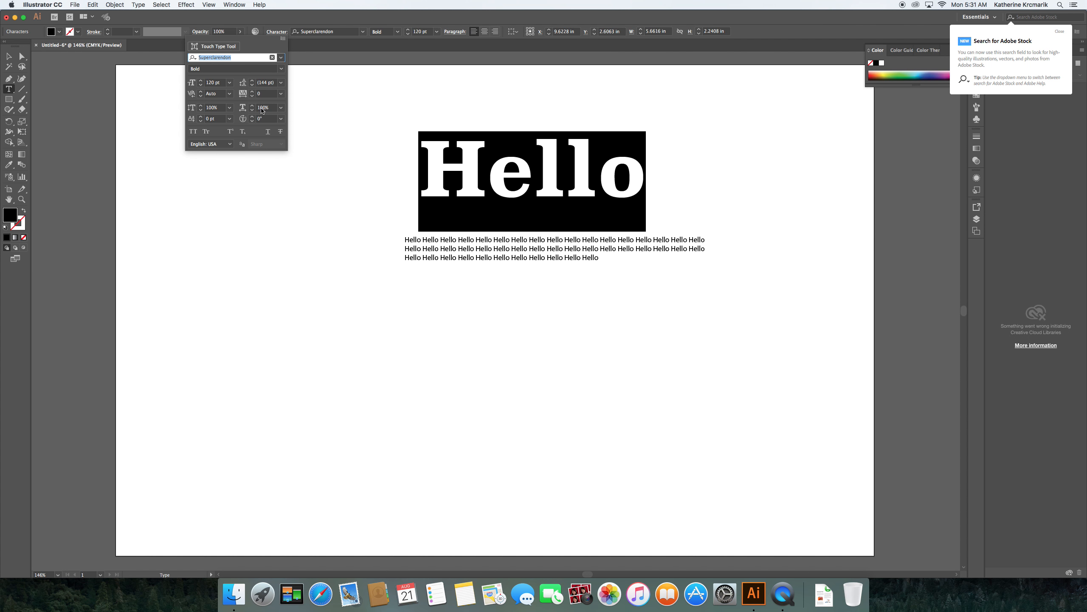
Step: Set the Hello headline's tracking to 100 to spread the letters
left_click(281, 94)
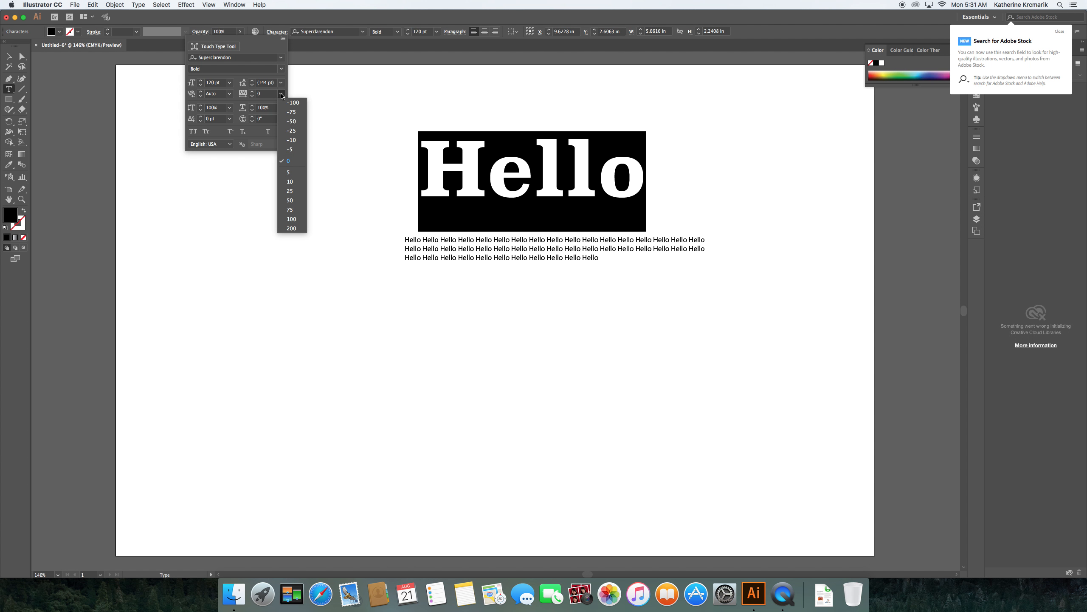
left_click(297, 219)
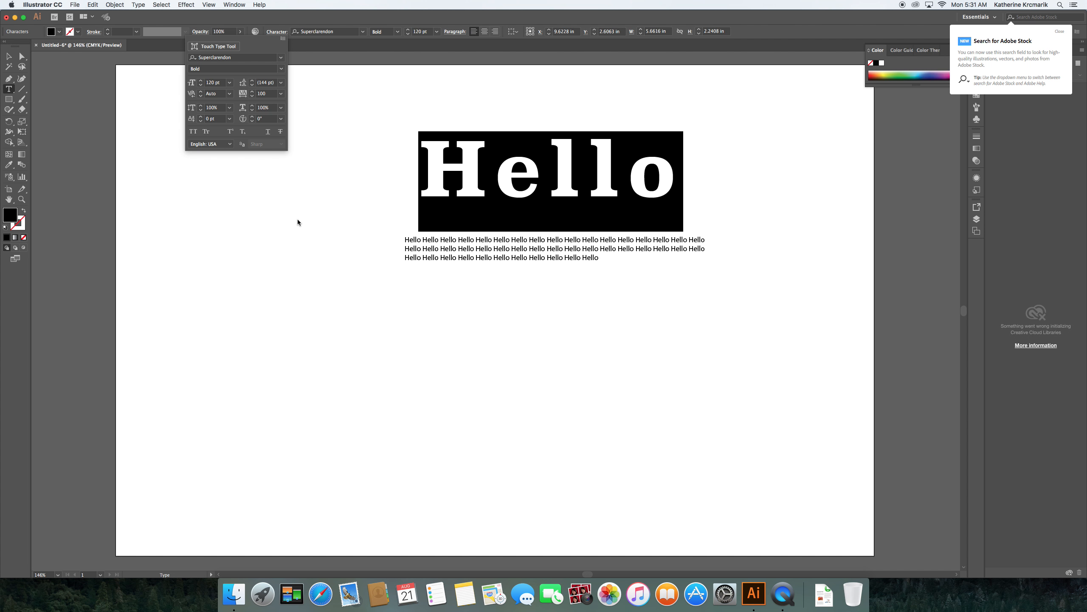
left_click(499, 182)
left_click(497, 179)
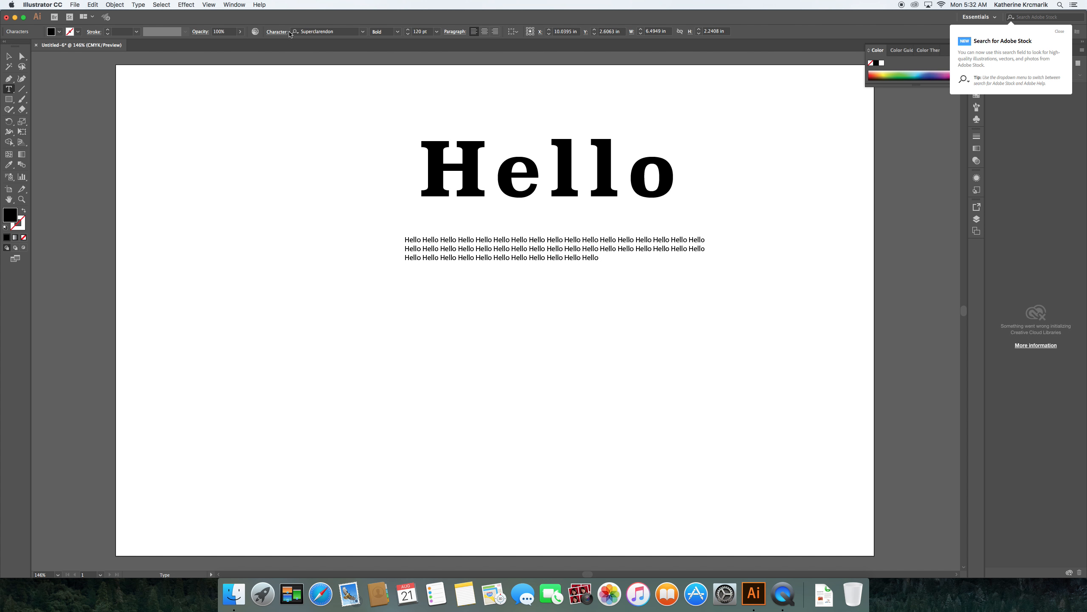
Step: Tighten the kerning between H and e to about -107
left_click(276, 33)
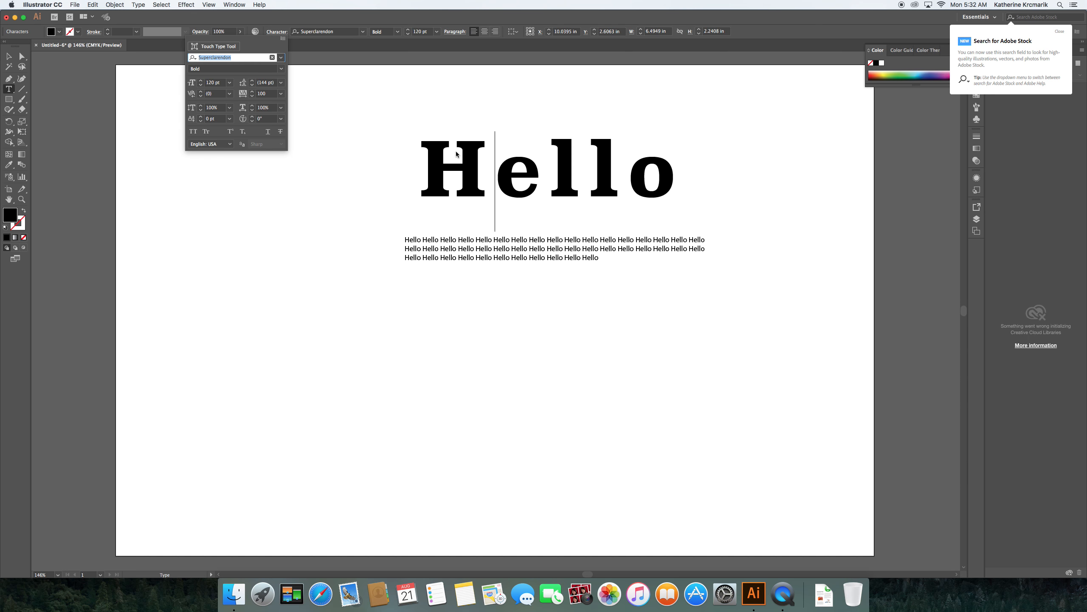
left_click(201, 96)
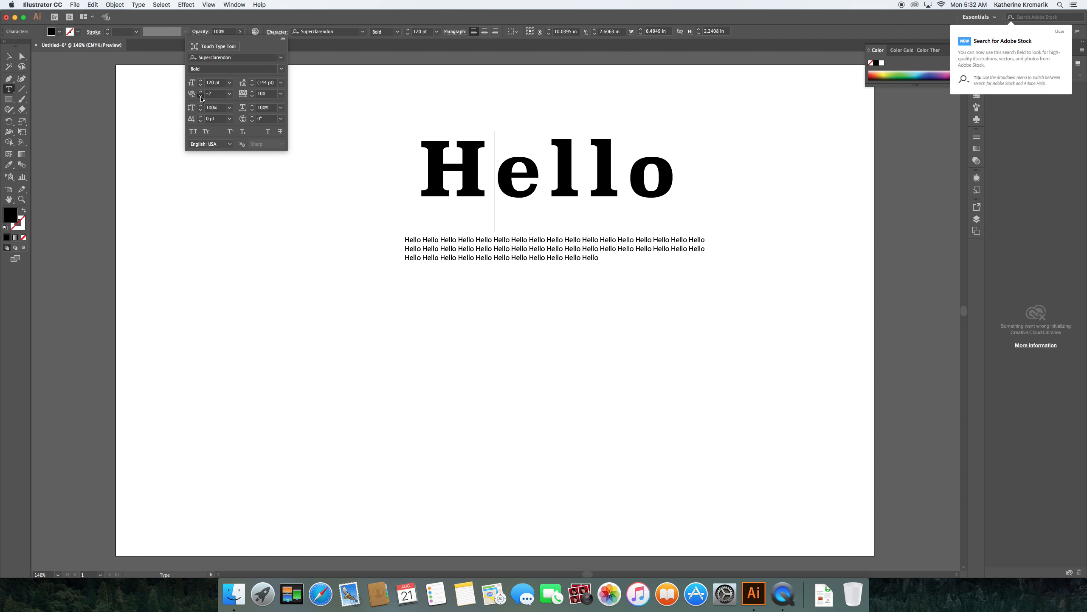
left_click(201, 97)
left_click(201, 96)
left_click(201, 96)
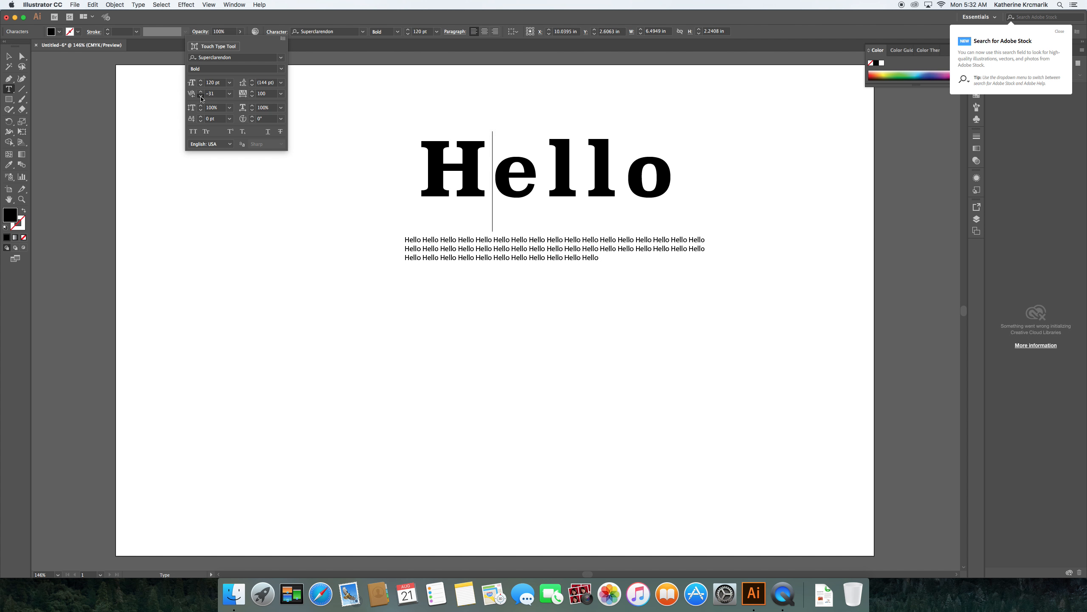
left_click(201, 96)
left_click(201, 96)
left_click(201, 96)
left_click(201, 96)
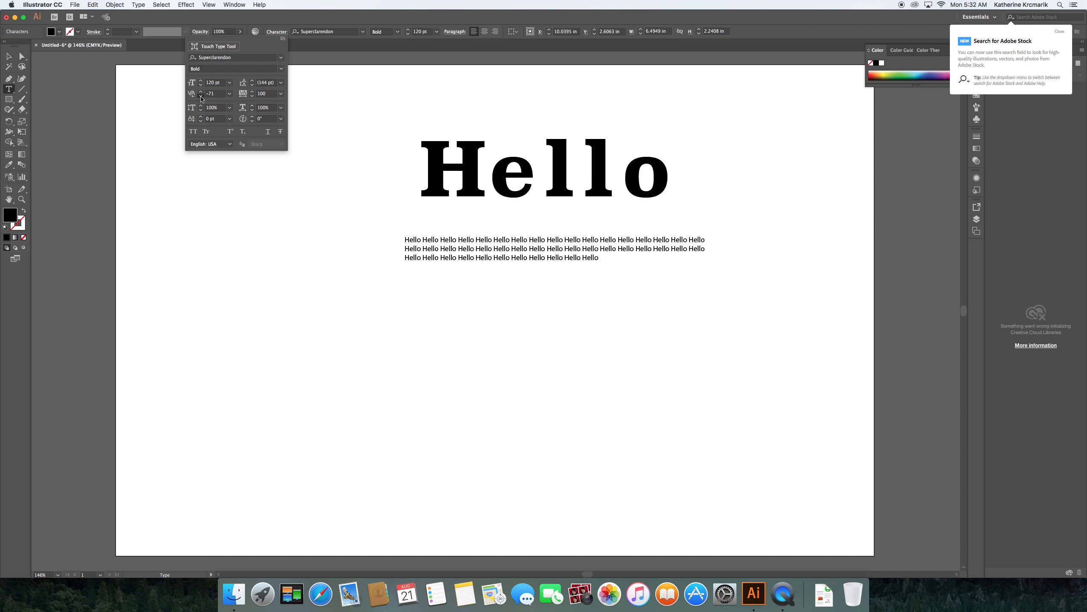
left_click(201, 96)
left_click(201, 96)
left_click(201, 96)
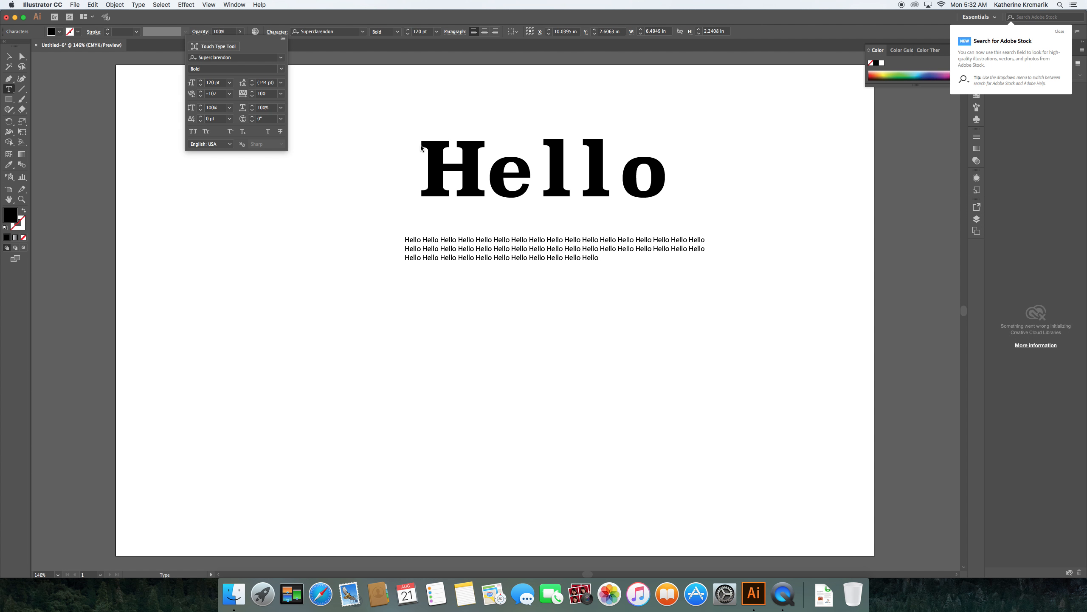
Step: Reselect the whole Hello headline and view its Paragraph settings
left_click(448, 157)
left_click_drag(420, 163, 652, 144)
left_click(455, 32)
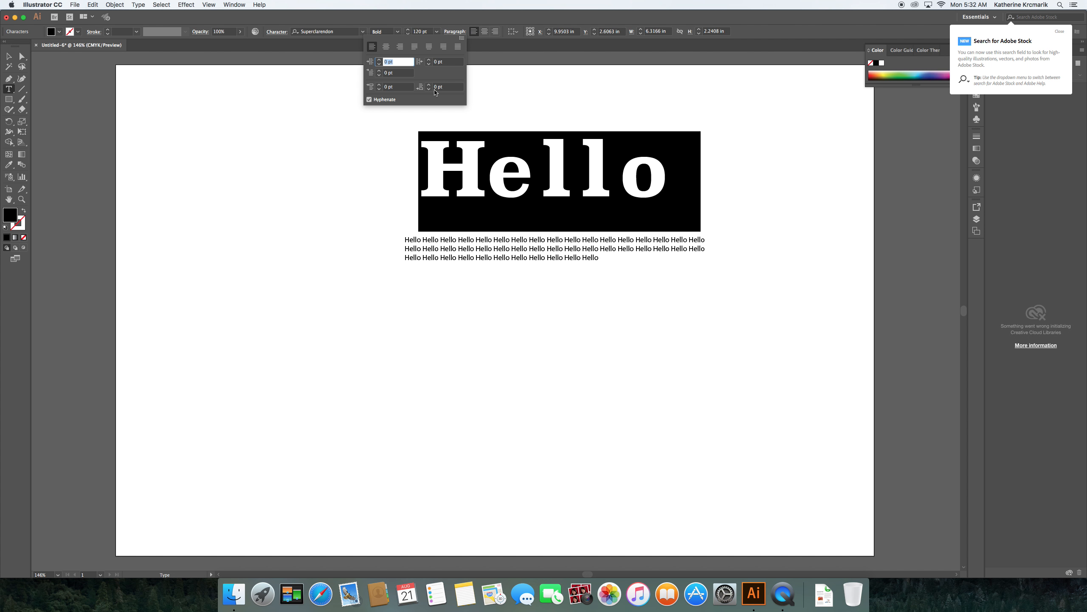
Step: Move the Hello headline slightly left and convert it to outlined letter shapes
left_click(8, 57)
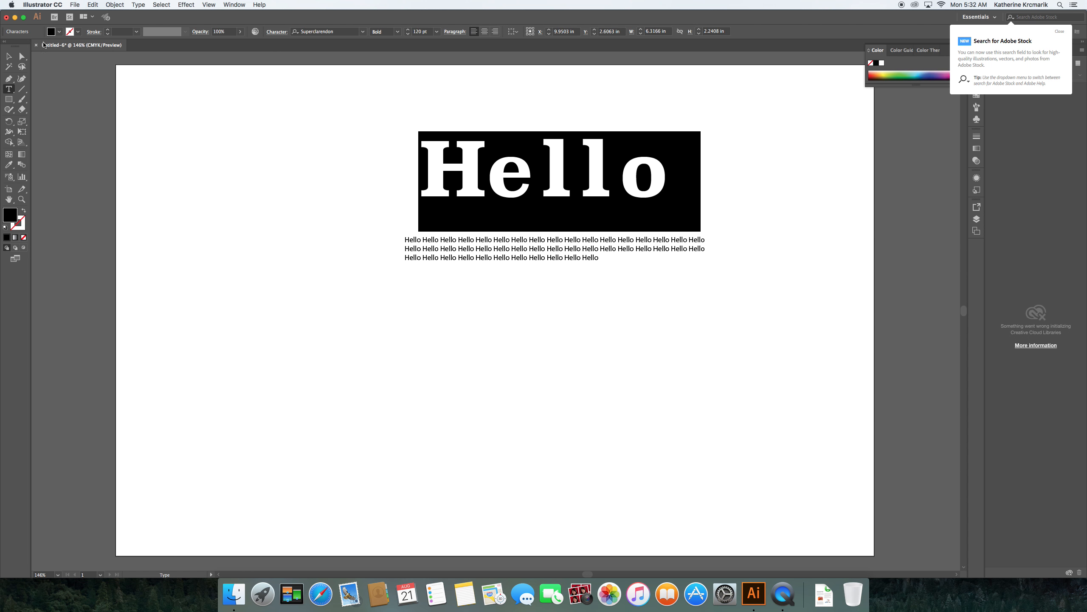
left_click(9, 56)
left_click_drag(462, 151, 415, 134)
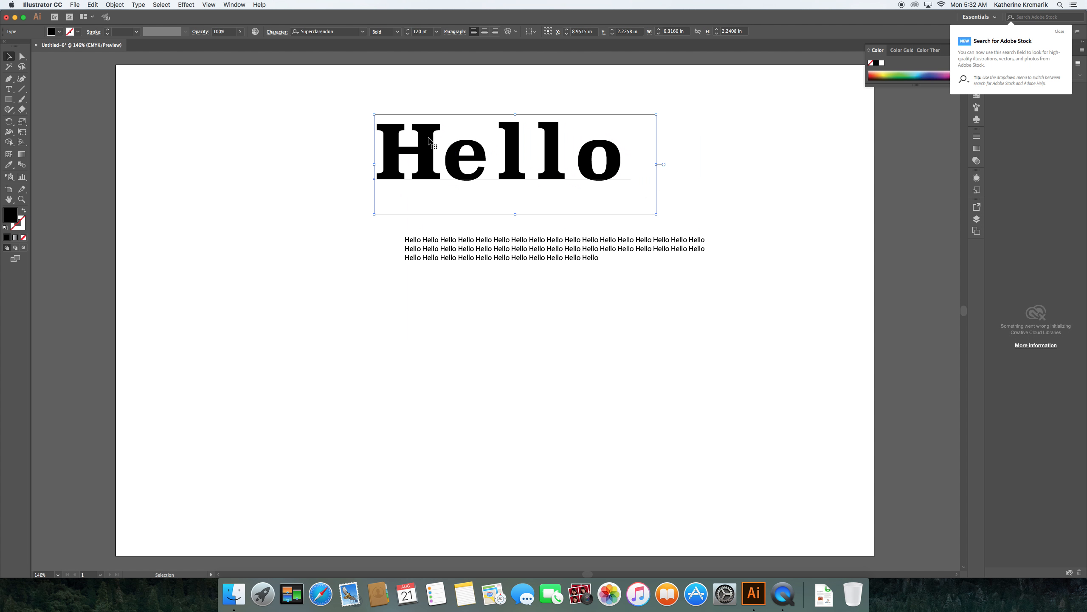
left_click(139, 5)
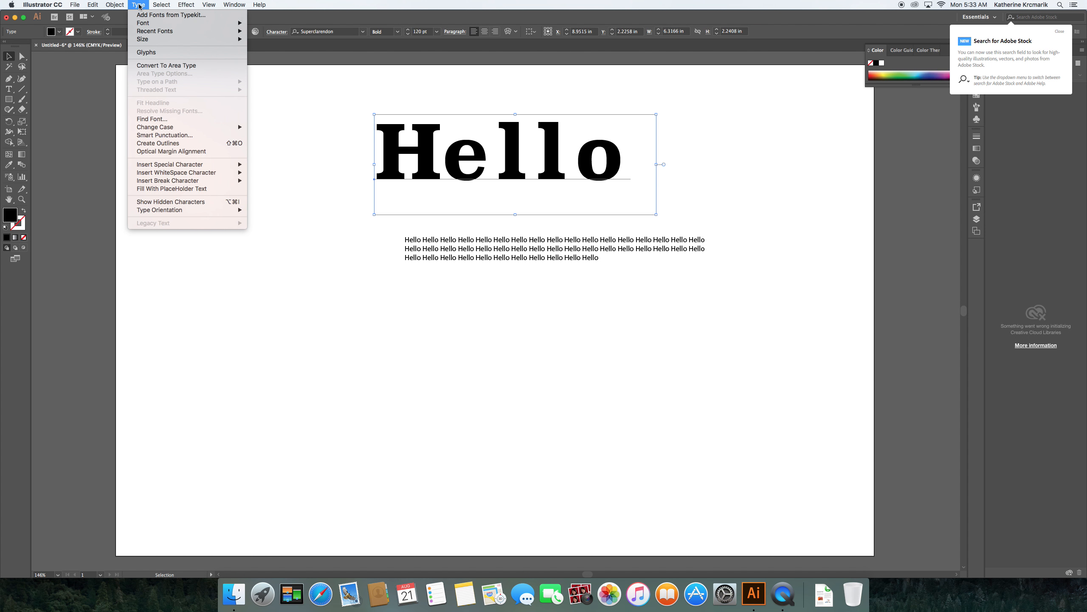
left_click(171, 145)
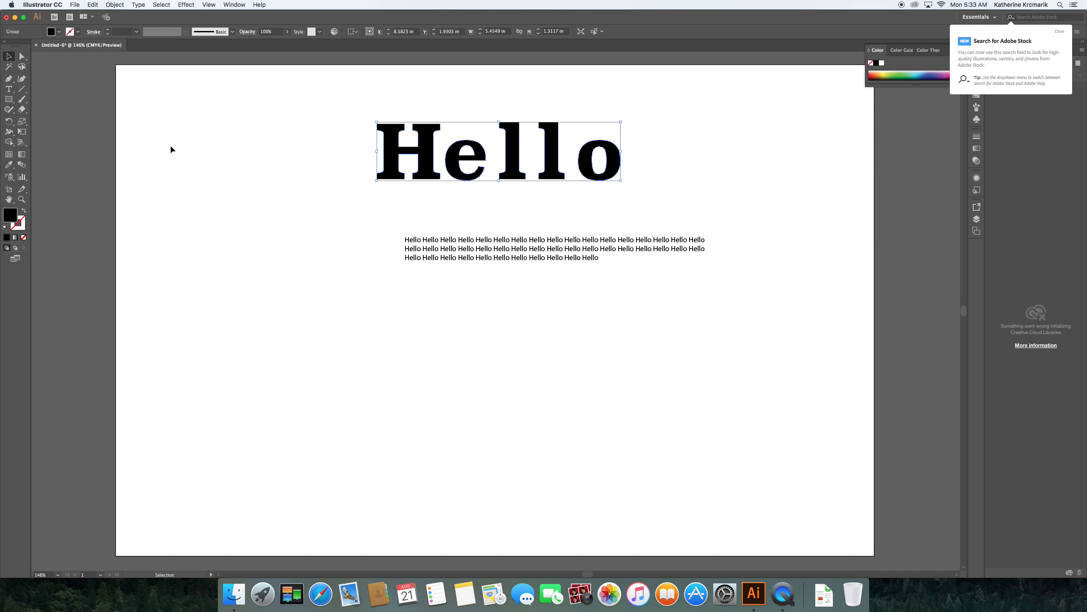
Step: Drag the outlined H's top-left anchor far outward into a long tapering spike
left_click(22, 56)
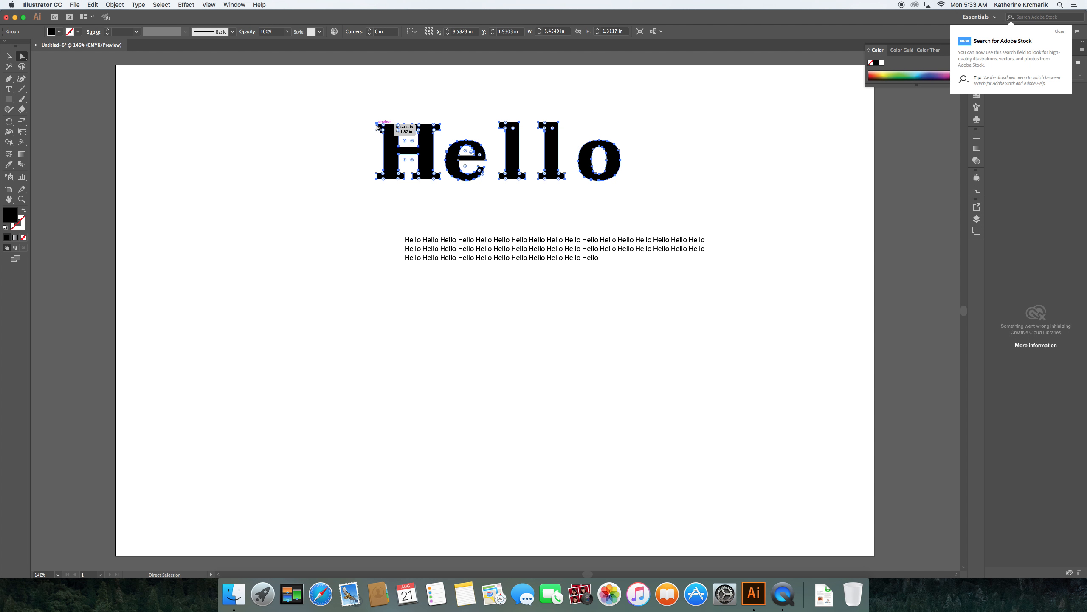
left_click_drag(379, 128, 285, 109)
left_click(345, 124)
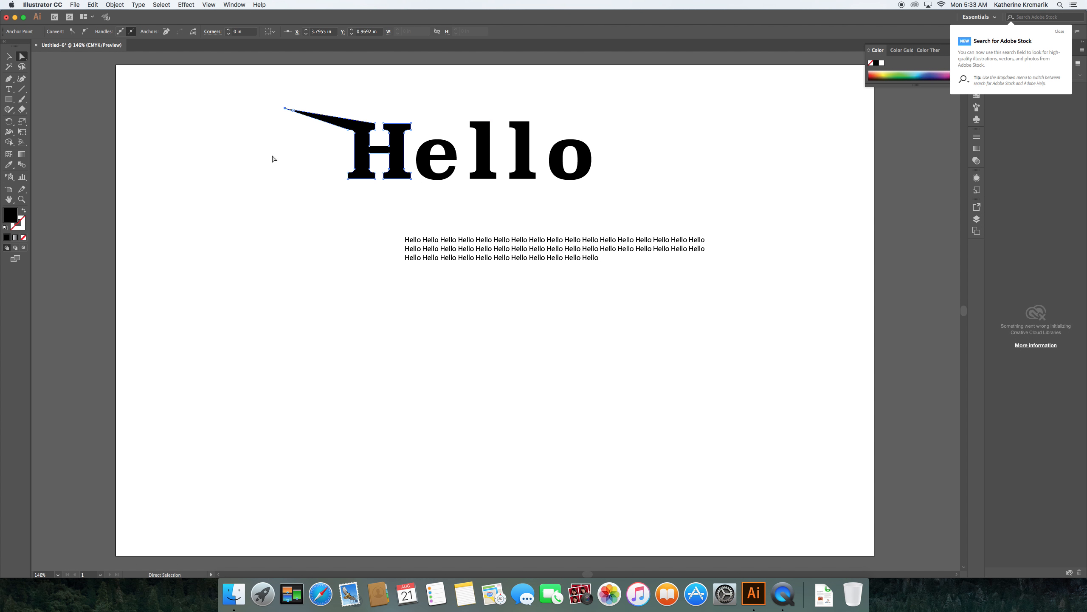
Step: Erase a band through the H's crossbar with the Eraser tool
left_click(21, 110)
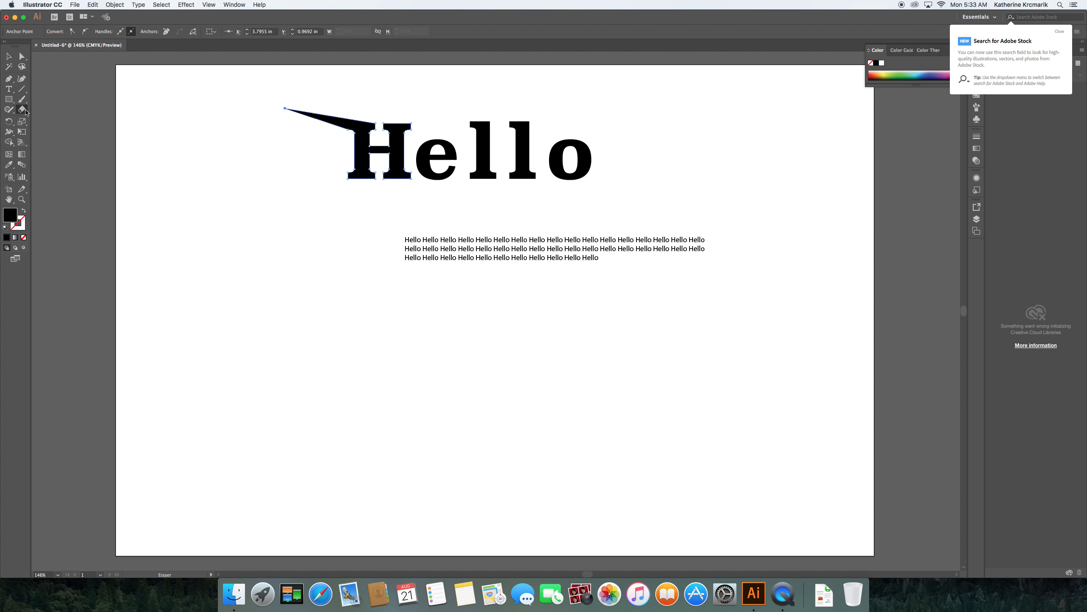
mouse_move(349, 160)
left_mouse_down()
mouse_move(410, 161)
mouse_move(398, 175)
mouse_move(350, 171)
mouse_move(360, 164)
mouse_move(335, 178)
mouse_move(407, 177)
mouse_move(400, 166)
left_mouse_up()
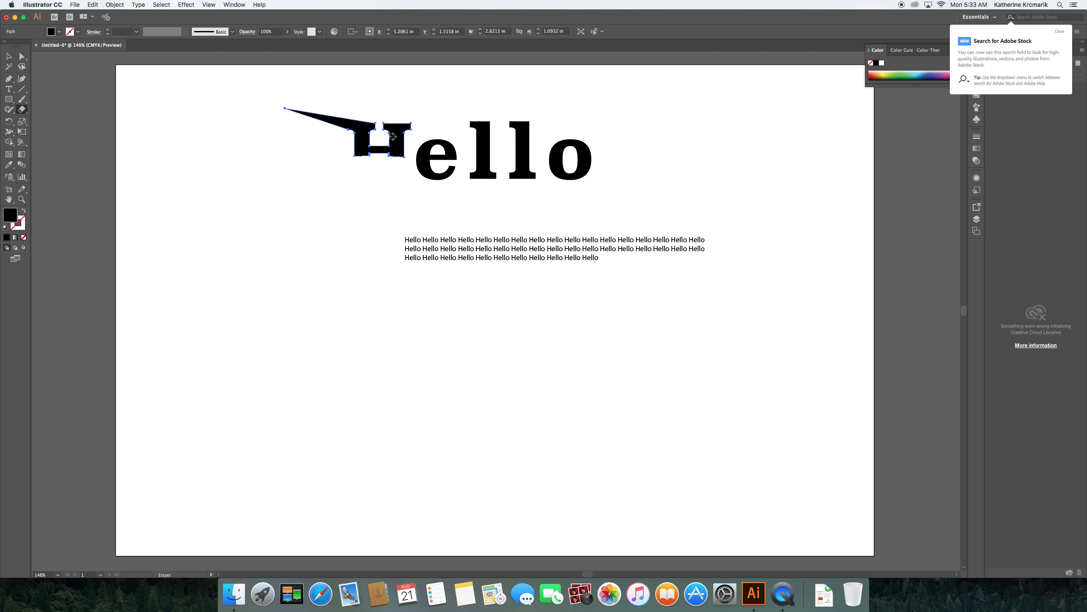
scroll(392, 136, "right", 1)
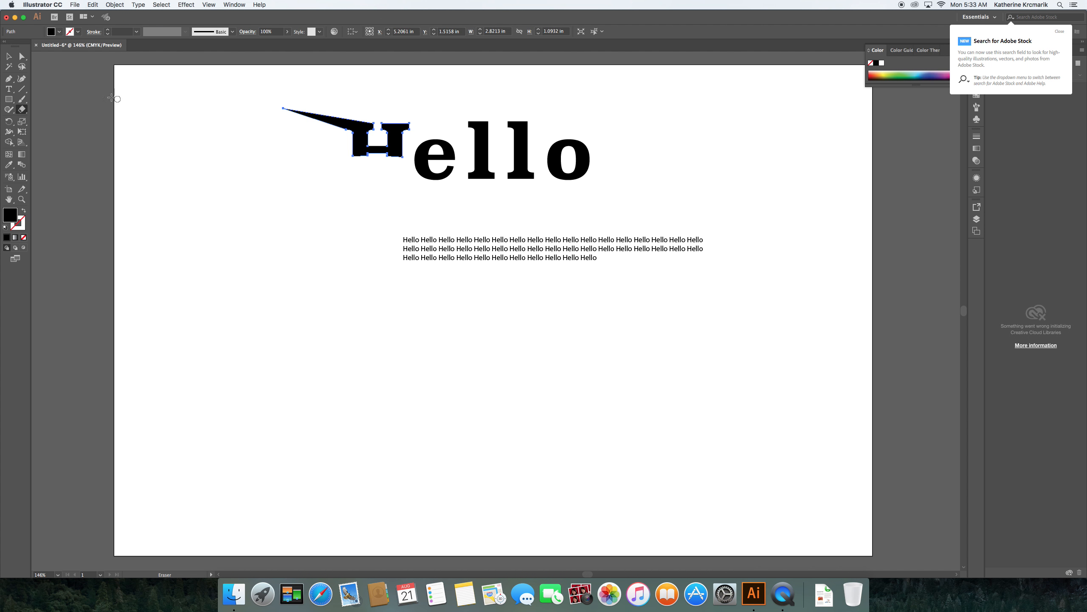
left_click(8, 59)
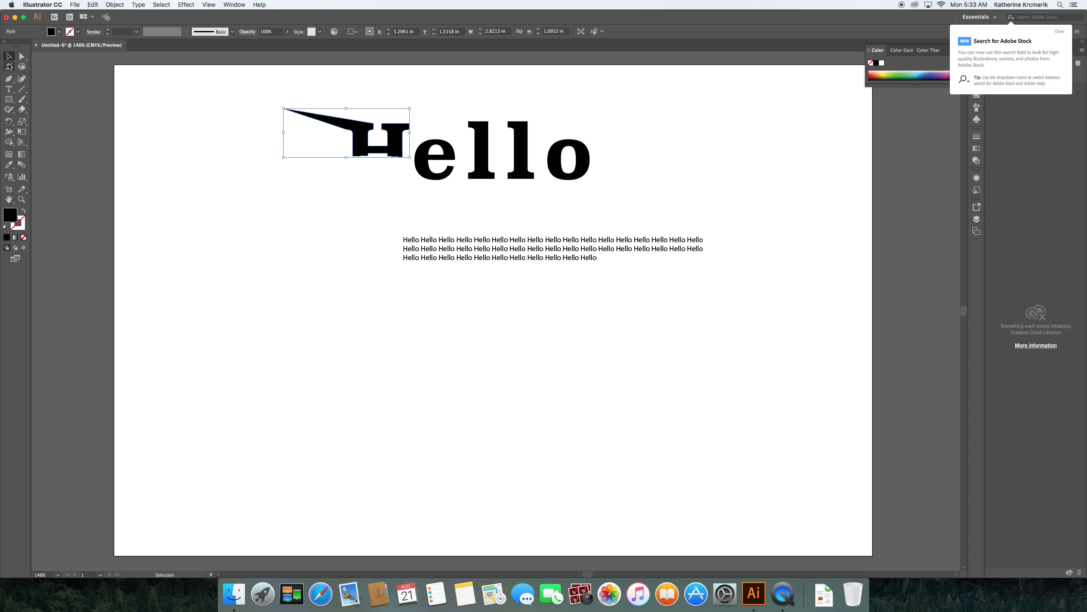
left_click(9, 91)
left_click(9, 94)
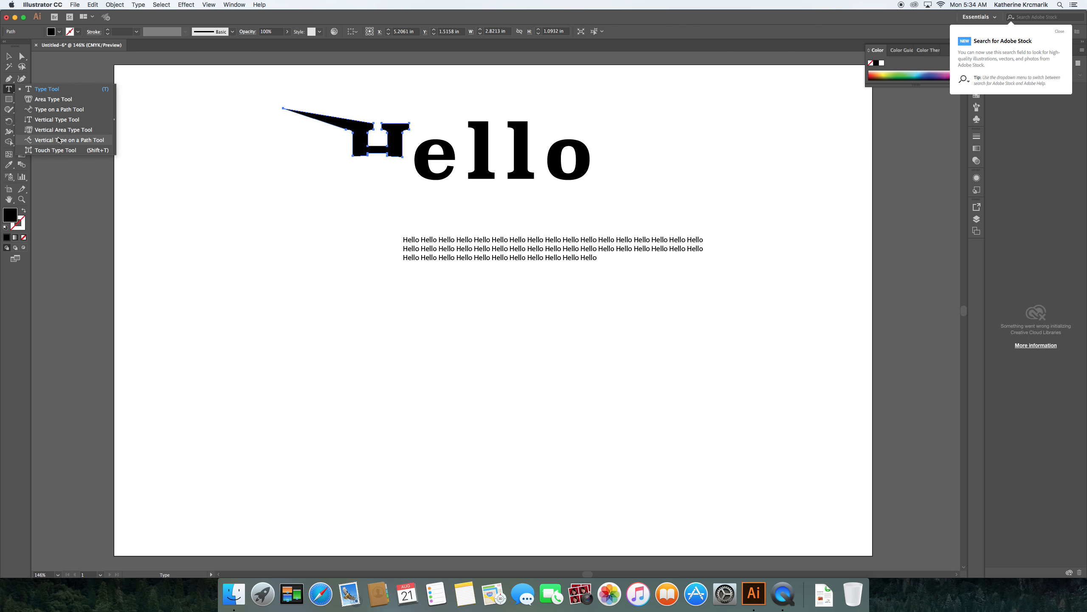
left_click(54, 100)
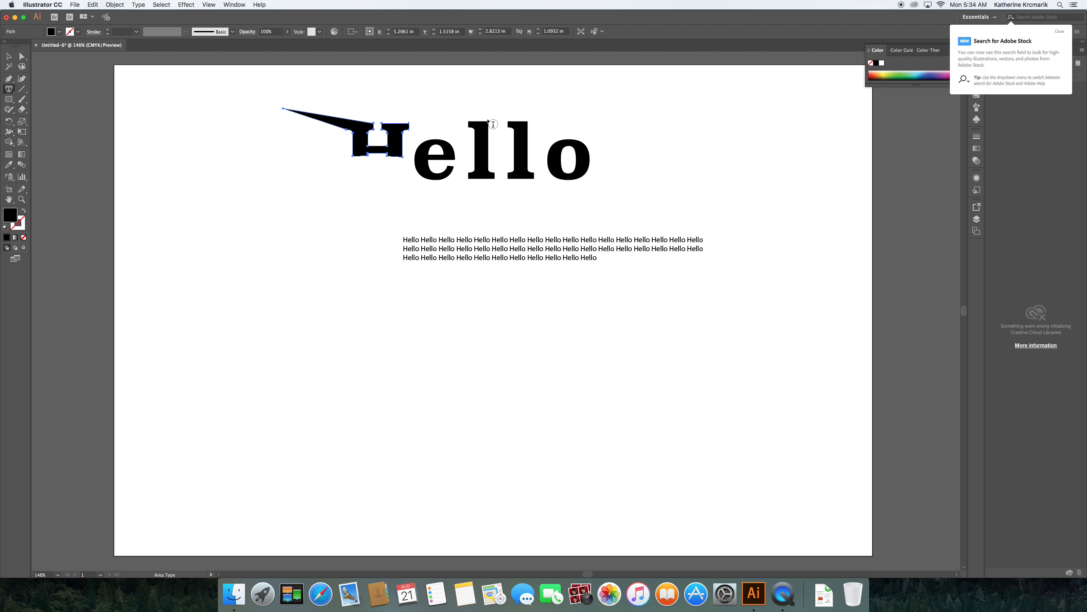
left_click(485, 129)
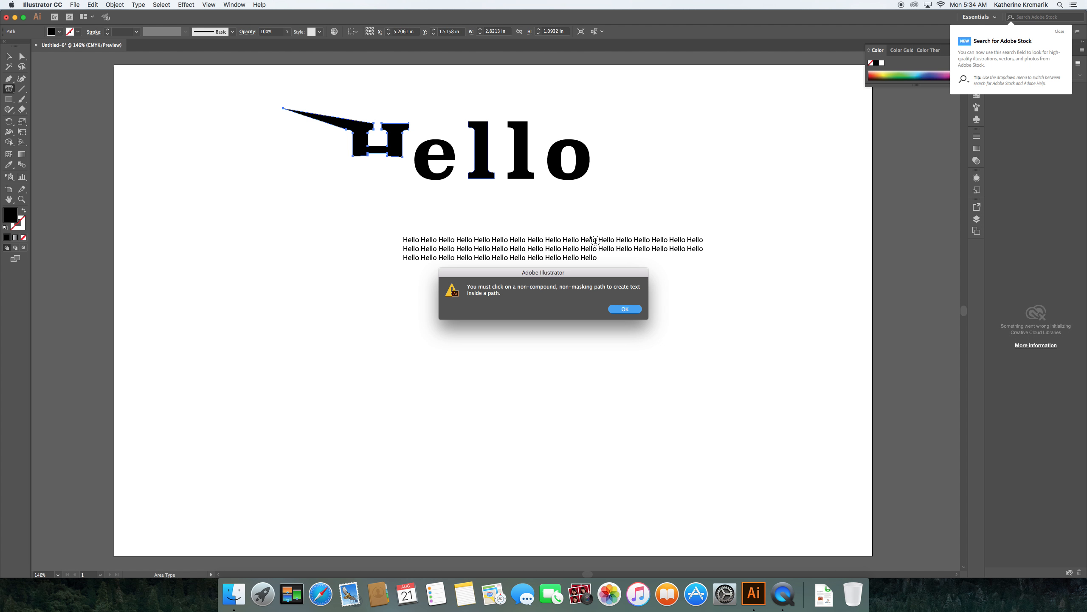
left_click(615, 309)
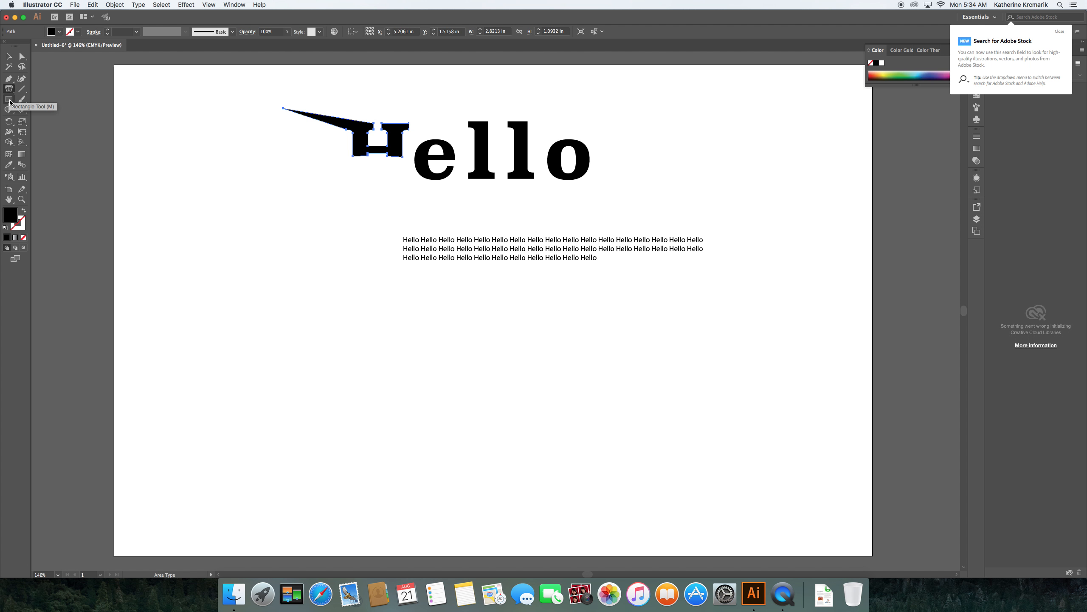
Step: Draw a closed curved crescent shape left of the paragraph, stroked with no fill
left_click(9, 78)
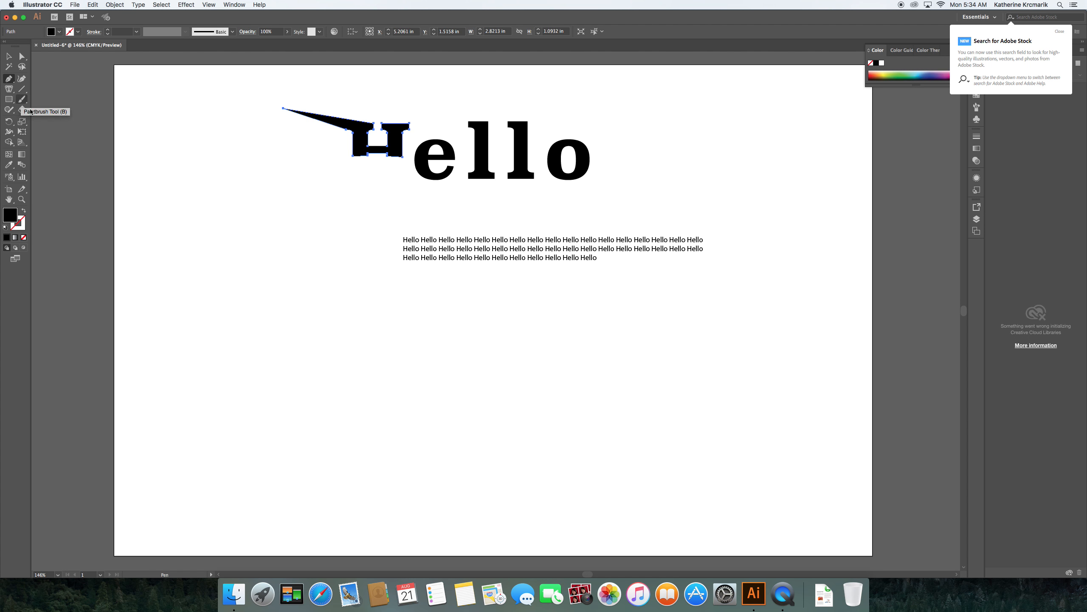
left_click(203, 269)
left_click_drag(294, 260, 351, 317)
left_click(294, 259)
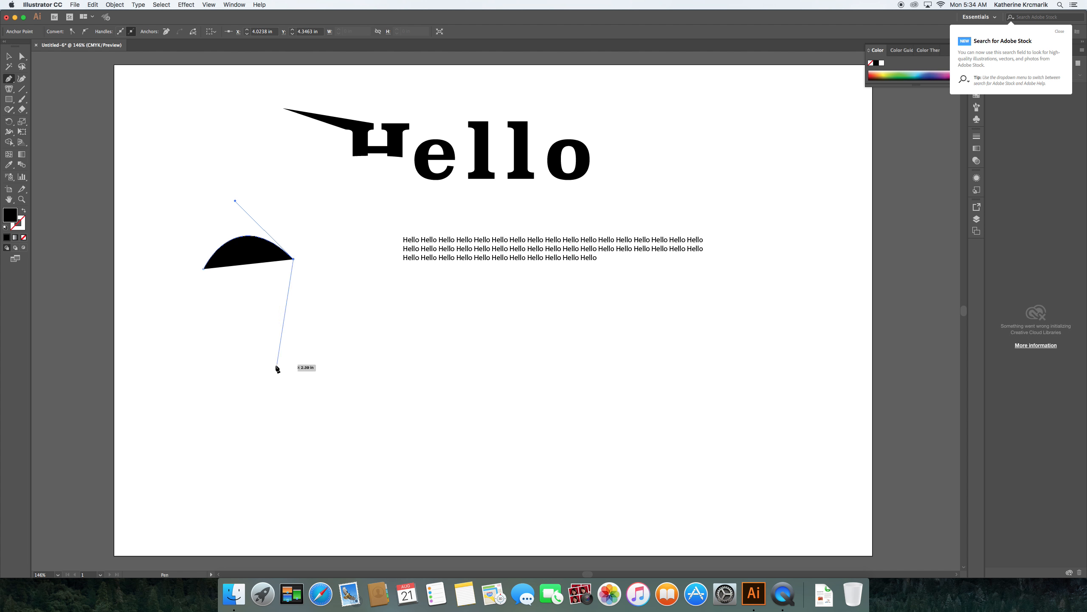
left_click_drag(276, 365, 184, 383)
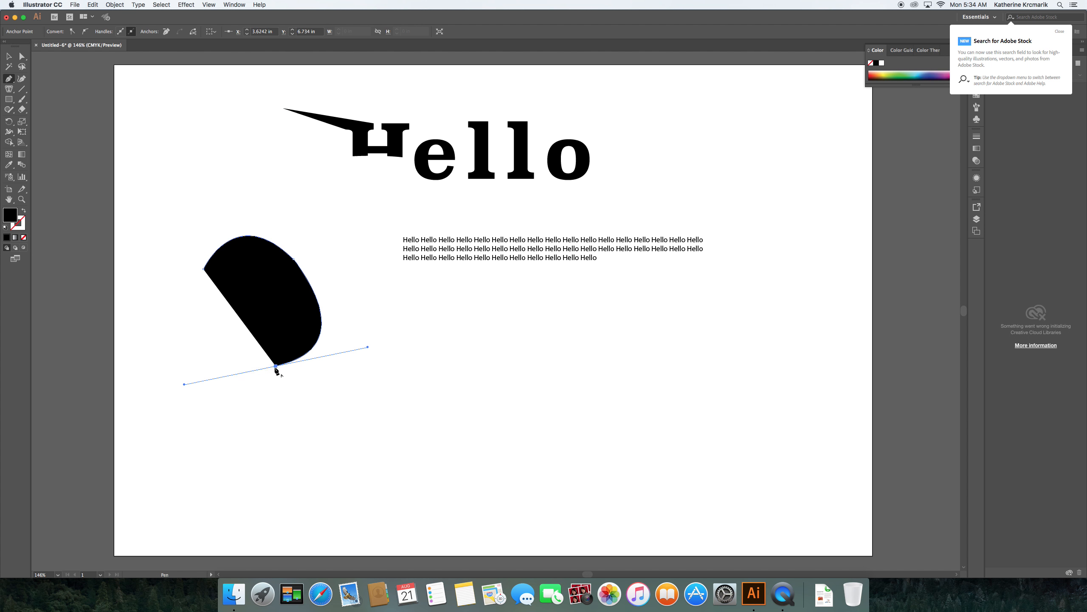
left_click_drag(276, 365, 168, 327)
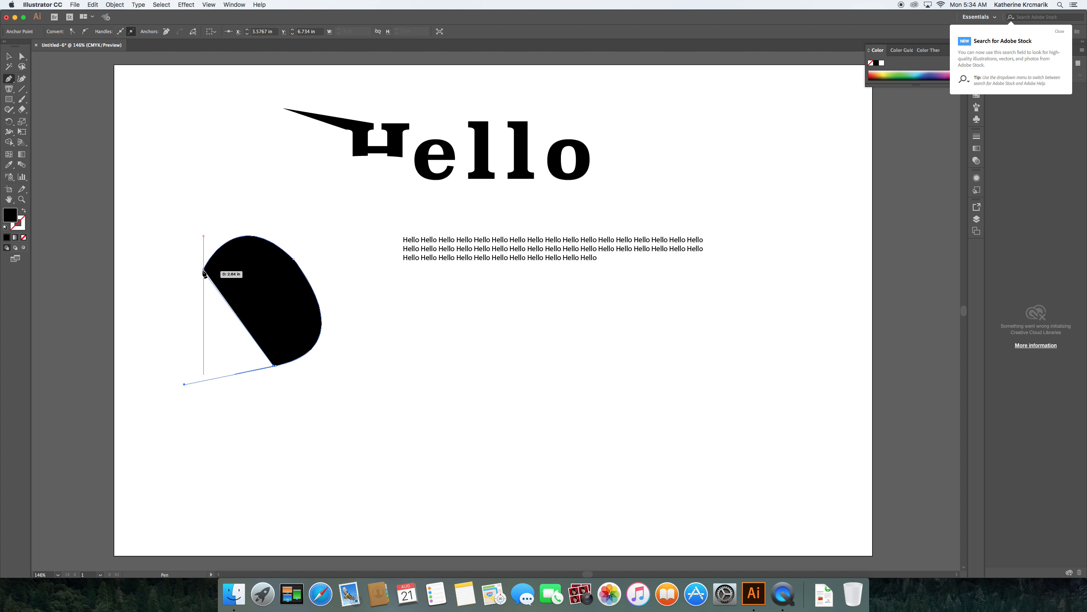
left_click_drag(203, 269, 123, 276)
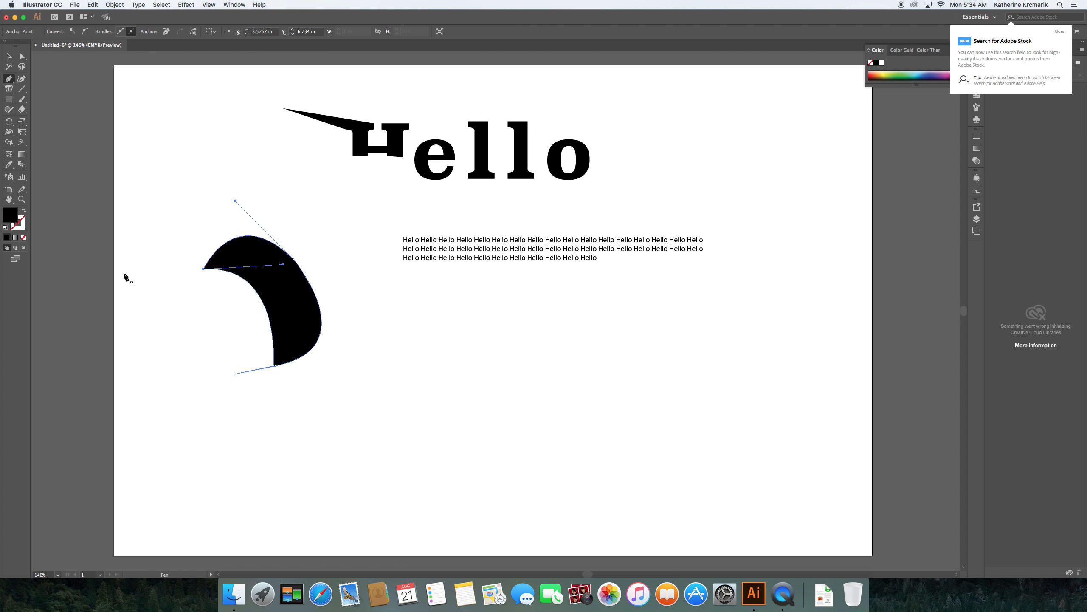
left_click(24, 212)
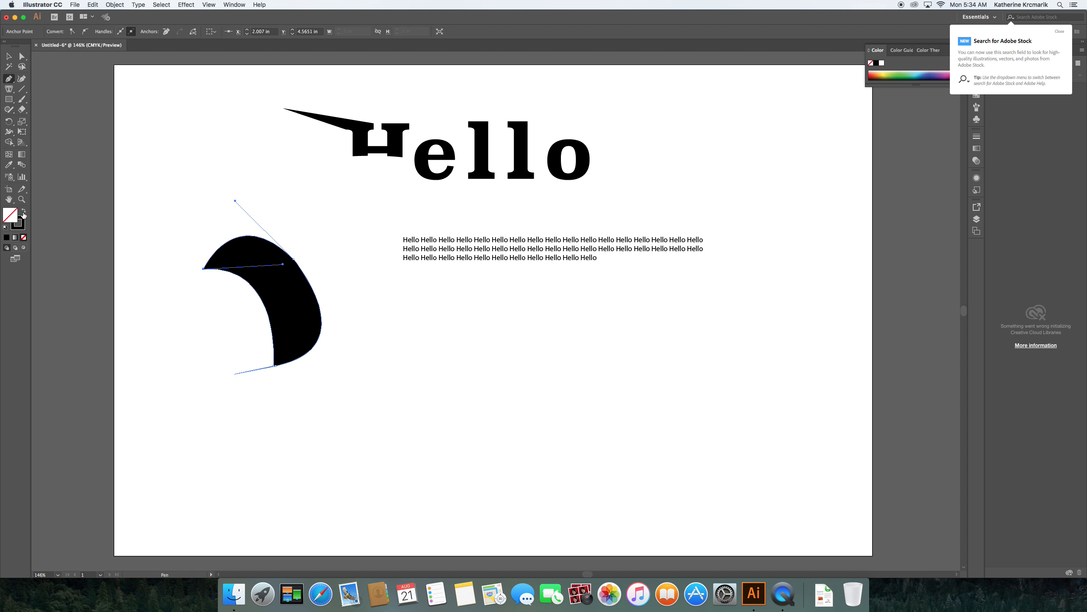
Step: Turn the crescent into area text at 6 pt and fill it with random-letter sample text
left_click(9, 89)
left_click(222, 262)
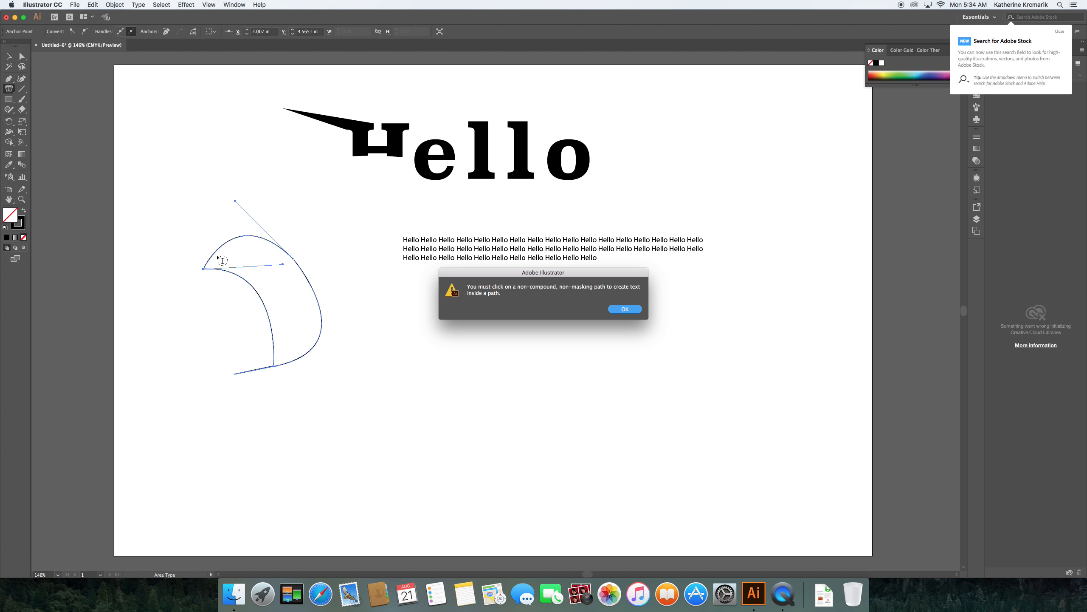
left_click(638, 311)
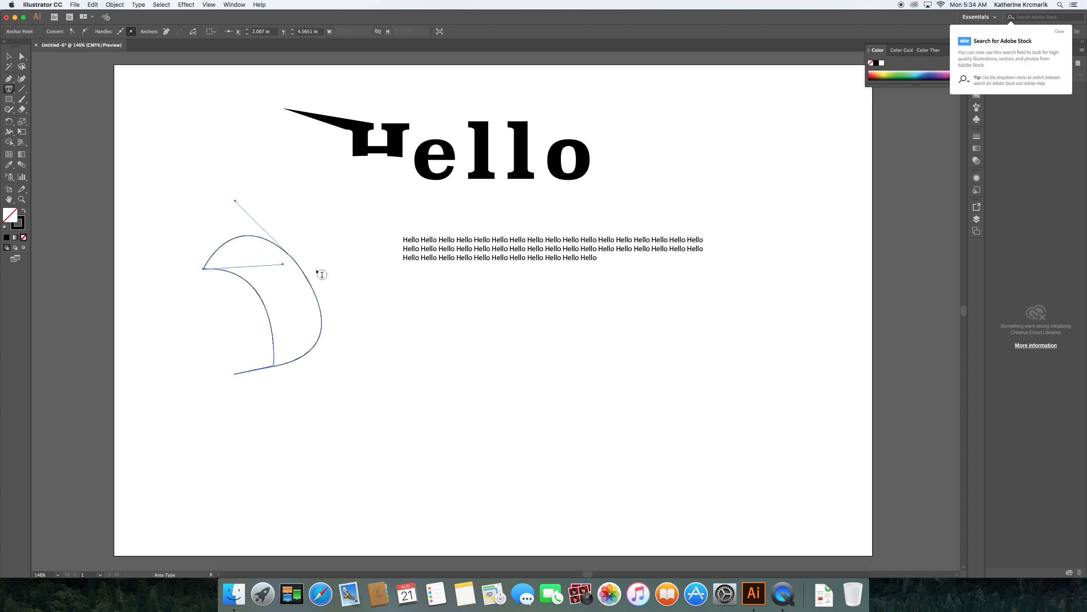
left_click(221, 256)
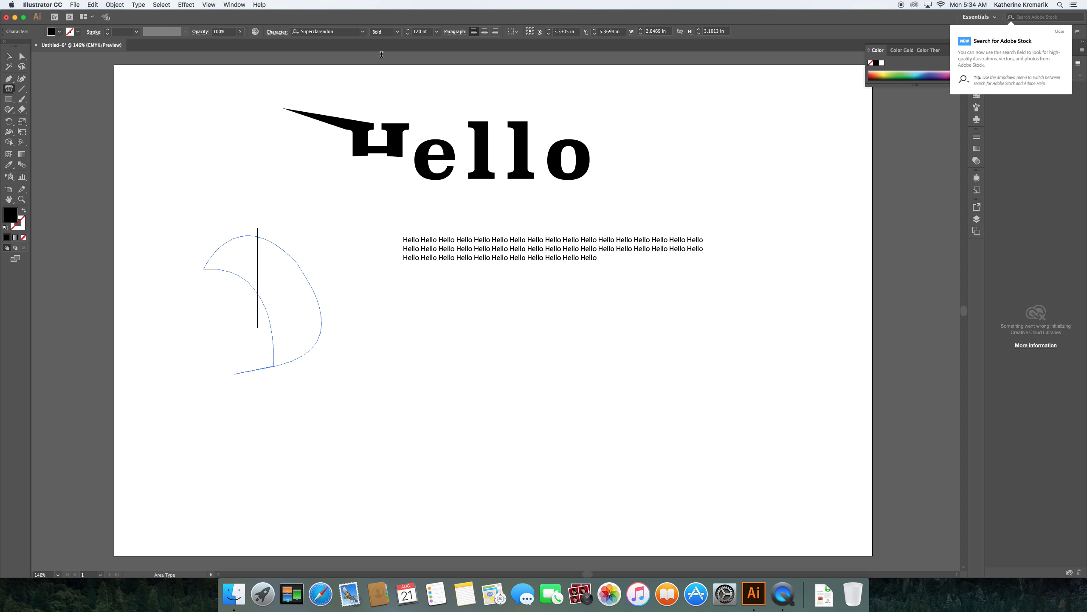
left_click(438, 33)
left_click(445, 50)
type("bndjbndlkfnblknb lkn kj lk kj lkdj fgkl kl dfgkldj f")
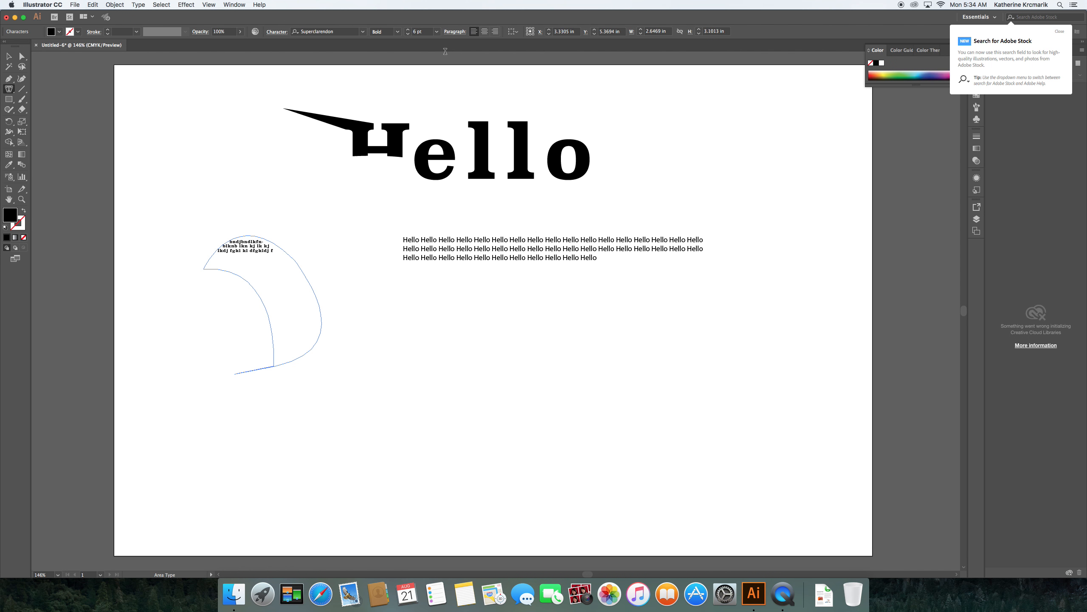
type(" kdjf dfkjldkfjgl dkfj")
left_click(8, 56)
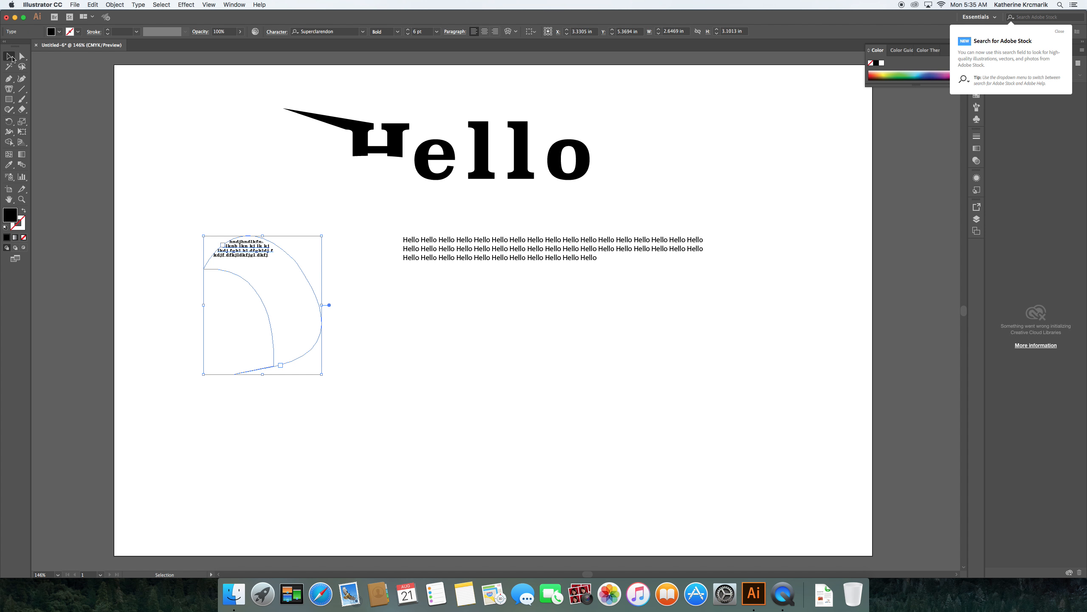
left_click(201, 166)
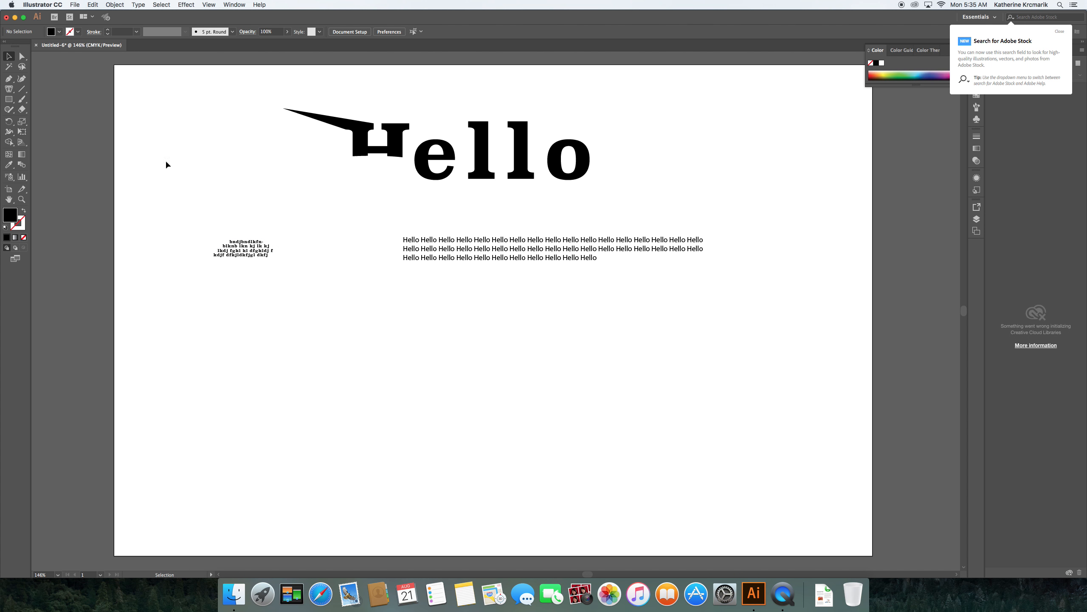
Step: Draw a wavy S-curve below the Hello paragraph with the Pen Tool, stroked with no fill
left_click(8, 79)
left_click(290, 405)
left_click_drag(412, 397, 478, 466)
left_click(413, 399)
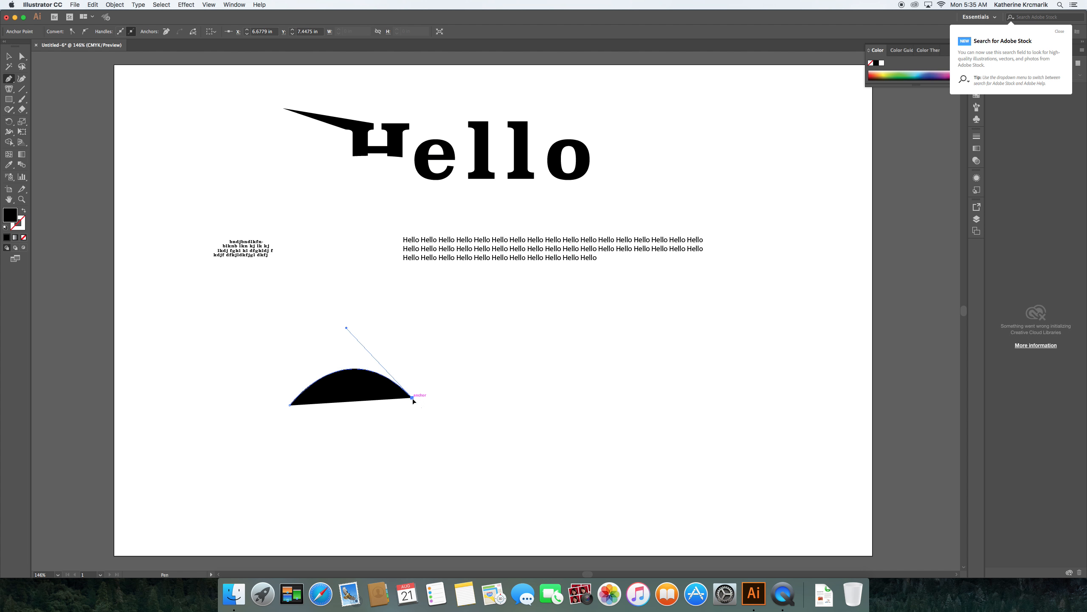
left_click_drag(542, 405, 604, 326)
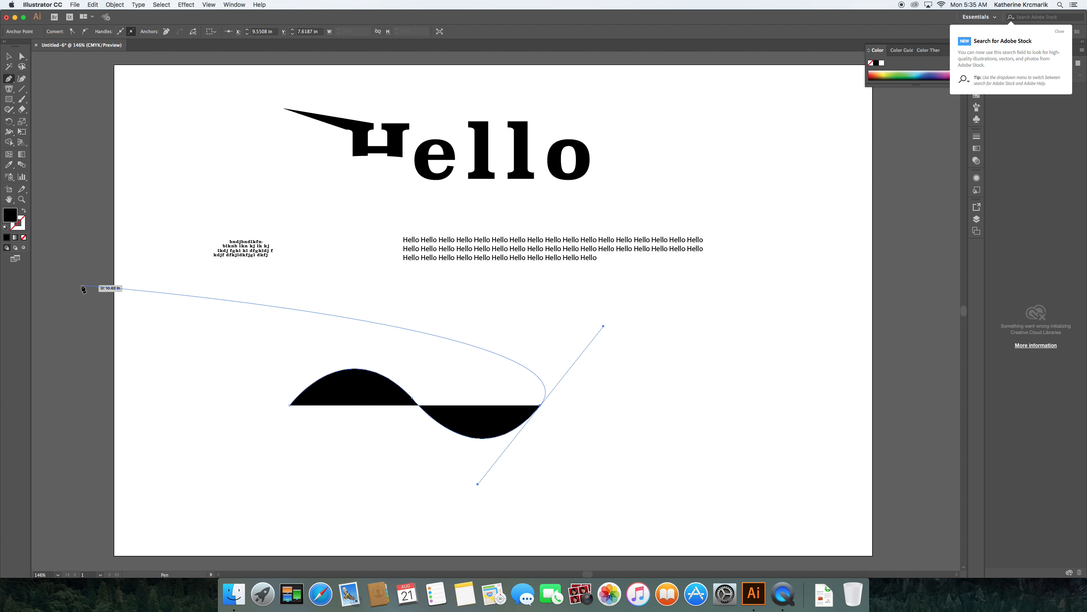
left_click(23, 211)
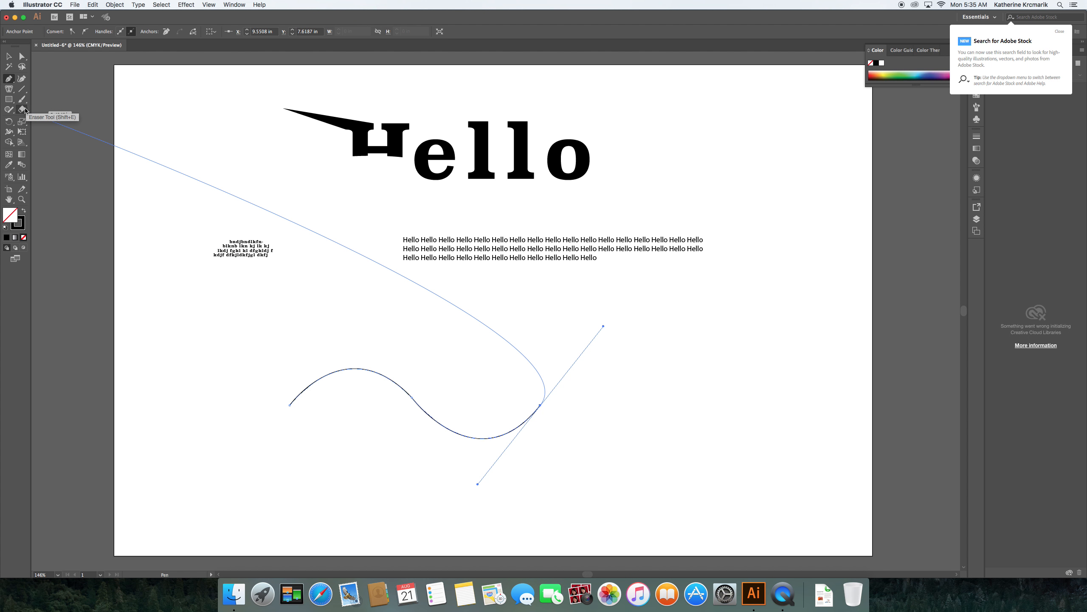
Step: Run a line of random-letter text along the wave from its left end with Type on a Path
left_click(8, 89)
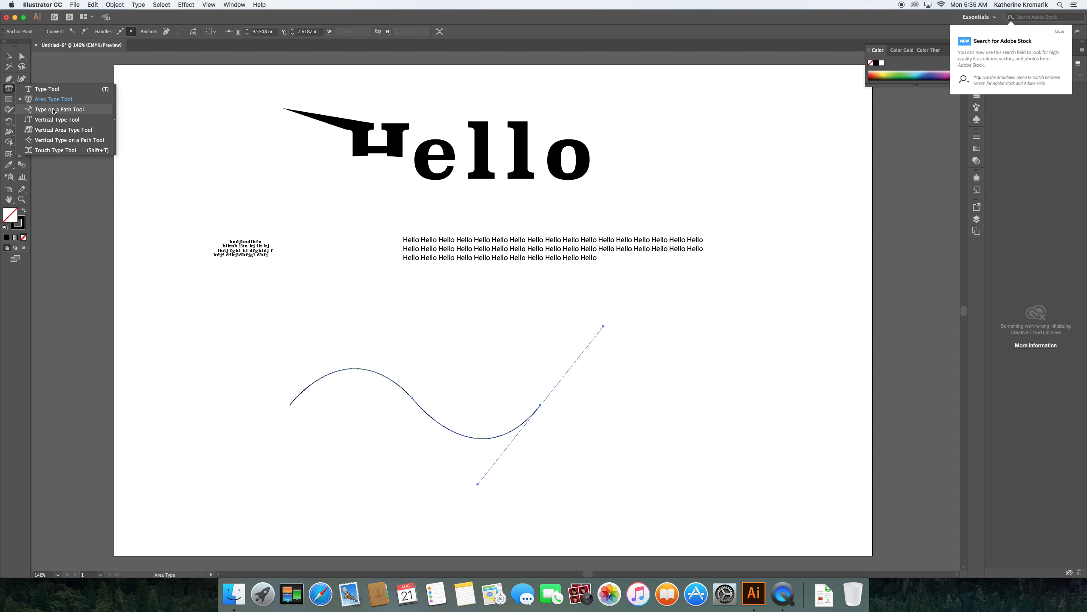
left_click(53, 113)
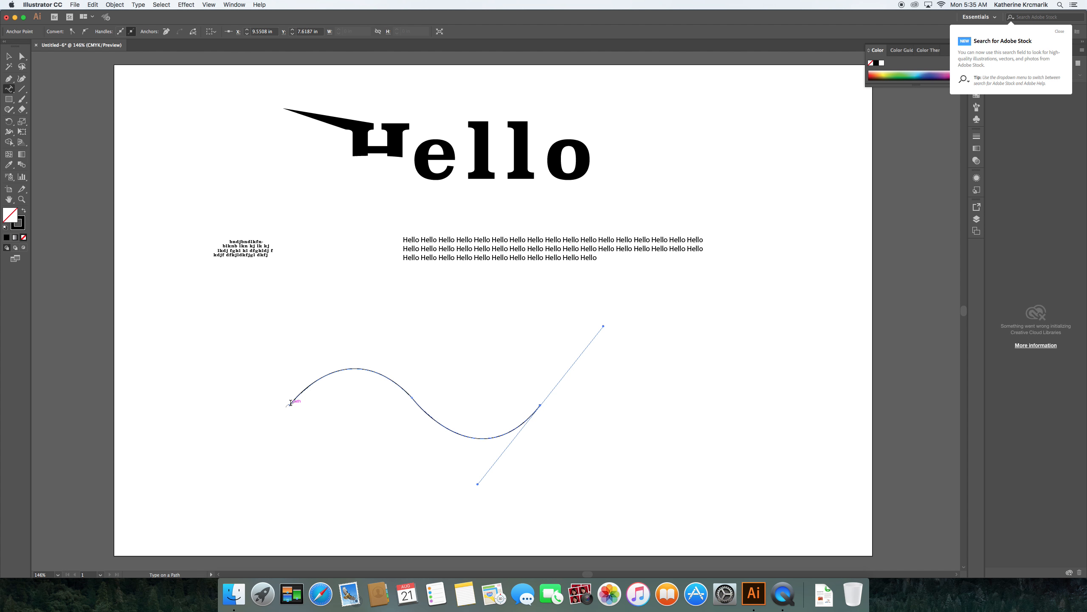
left_click(290, 403)
type("lk")
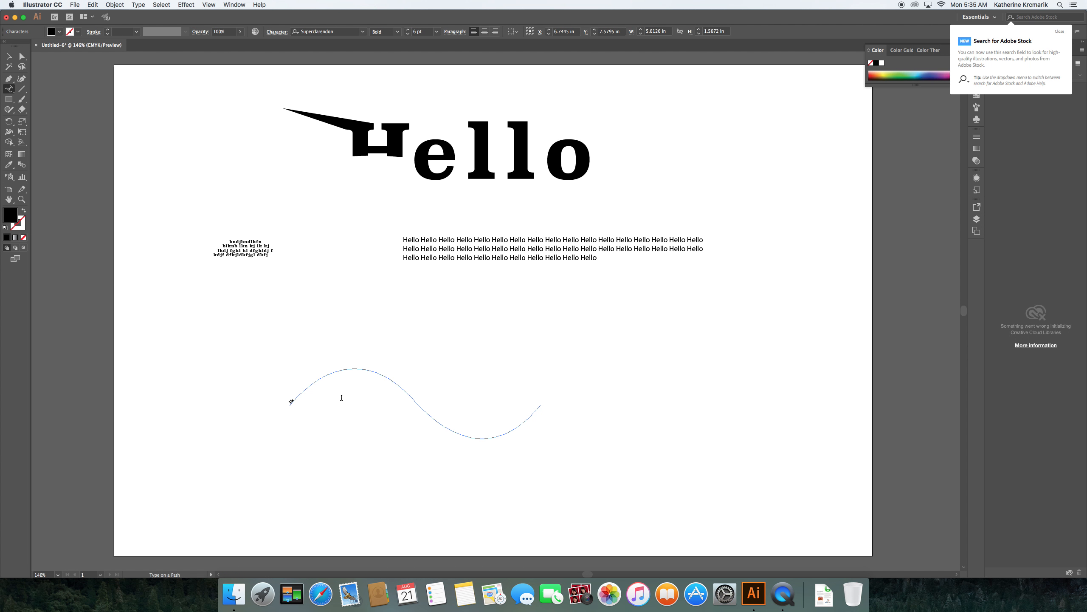
type("jljdfkjflkjflkj fkj dkfjgdlkfjg ckfj g fkj glkfj ldkfjg ldkfjglkdfjglkljfg dklfjlk fjglkfjg")
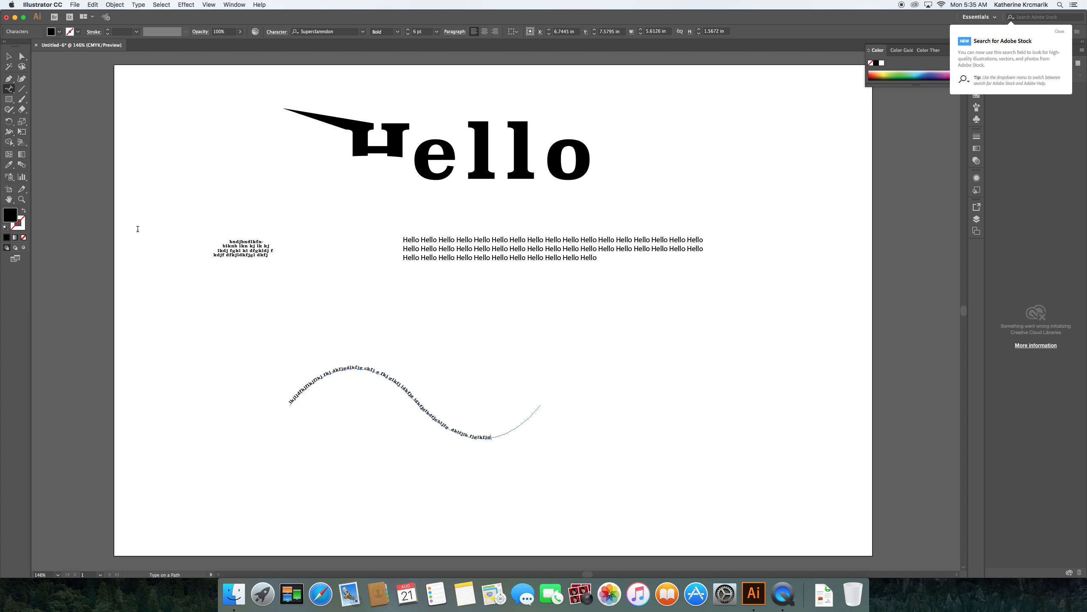
left_click(10, 59)
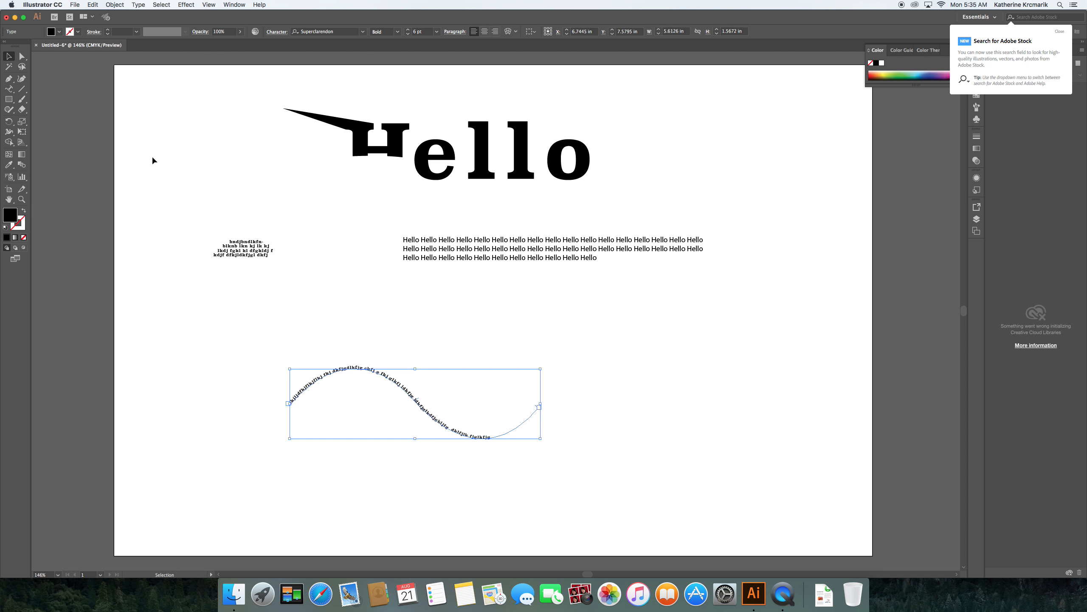